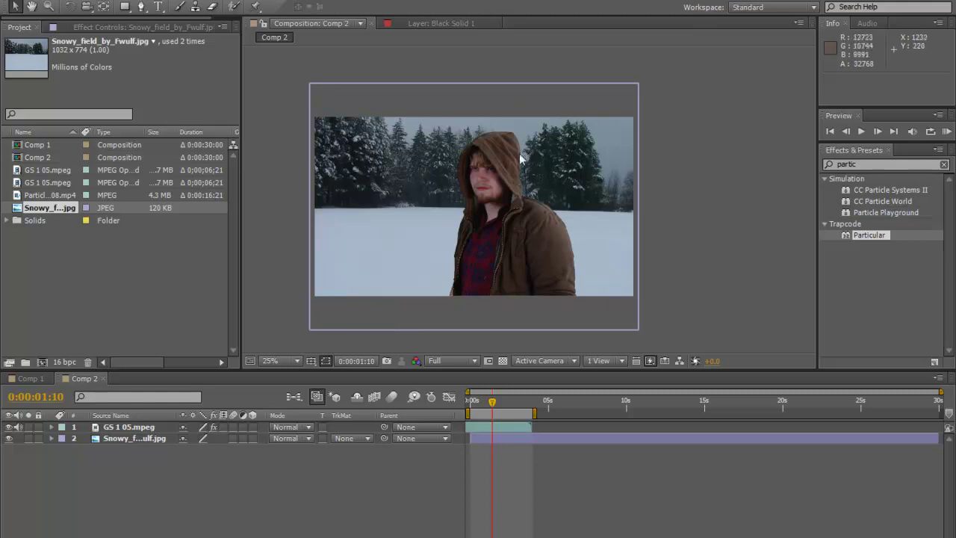
Step: Compare the keyed actor with and without the snowy field background, and inspect the key's edge around the jacket up close
{"action": "left_click", "coordinate": [9, 439]}
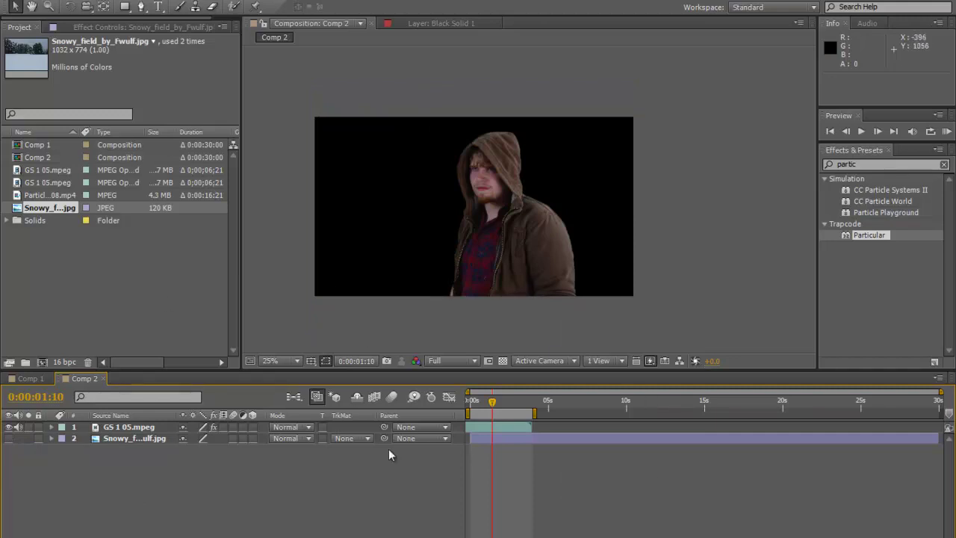
{"action": "left_click", "coordinate": [8, 439]}
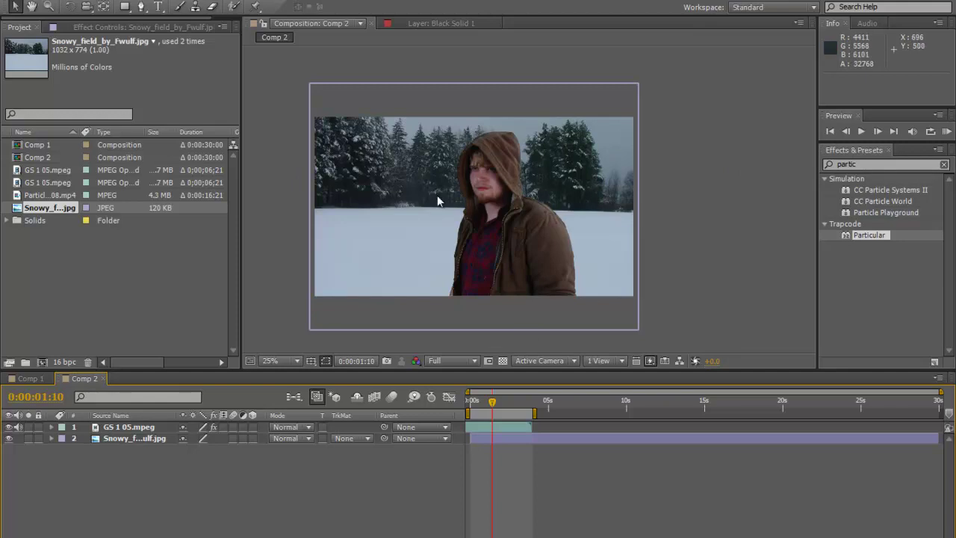
{"action": "scroll", "coordinate": [486, 209], "scroll_direction": "up", "scroll_amount": 2}
{"action": "scroll", "coordinate": [548, 170], "scroll_direction": "up", "scroll_amount": 2}
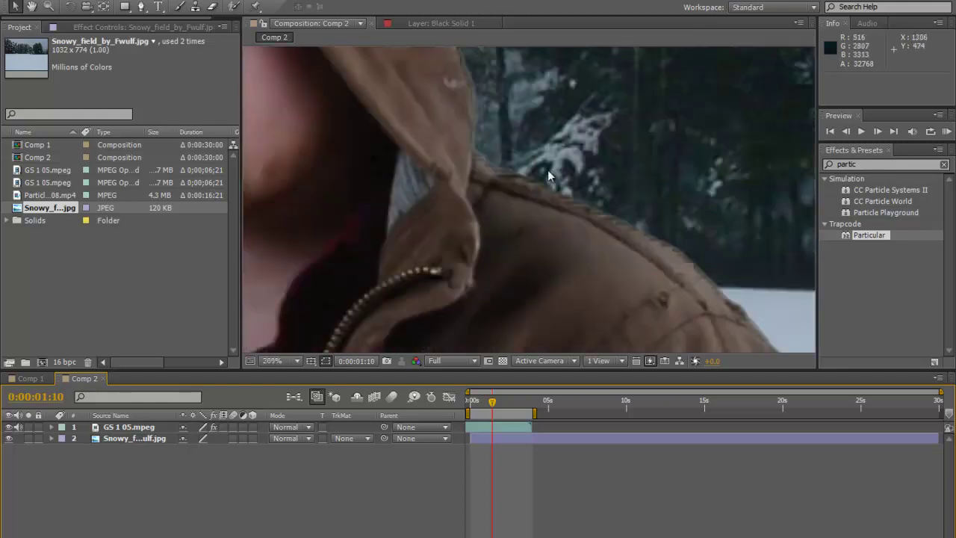
{"action": "scroll", "coordinate": [474, 199], "scroll_direction": "down", "scroll_amount": 4}
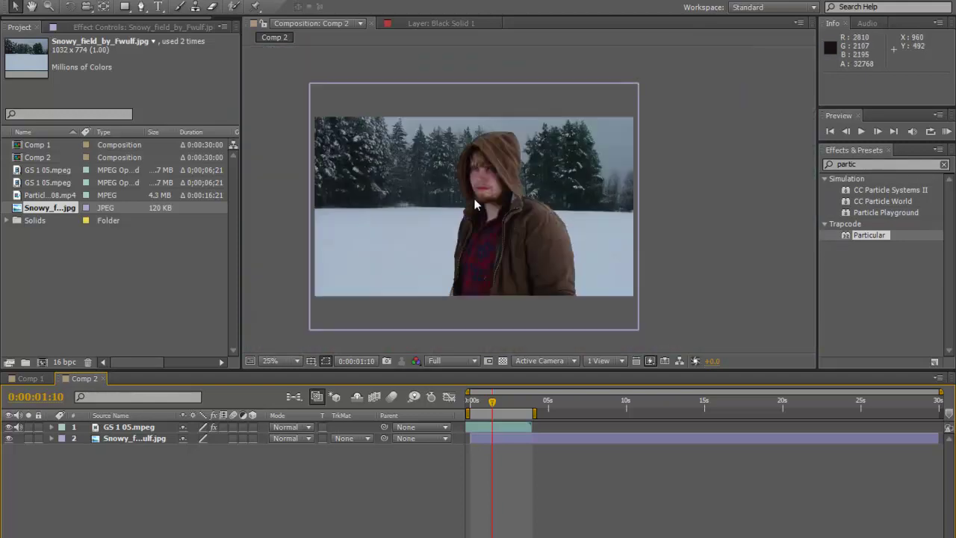
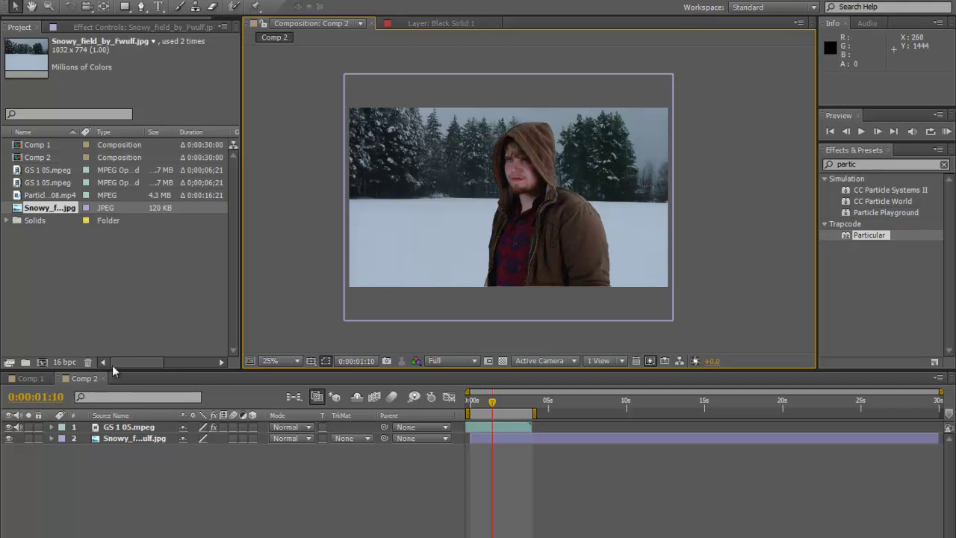
Step: Create a new 1920 x 1080 black solid in Comp 2 with the default settings
{"action": "left_click", "coordinate": [116, 4]}
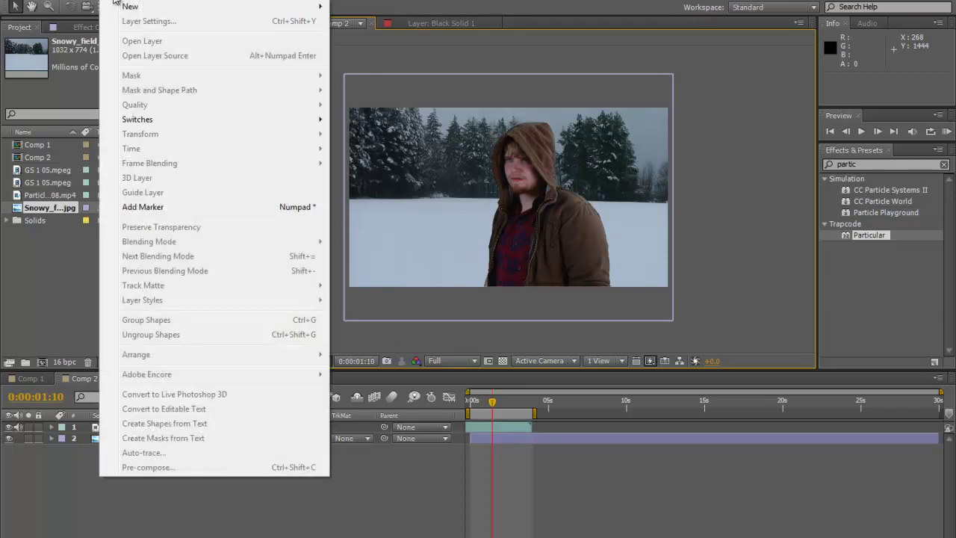
{"action": "mouse_move", "coordinate": [127, 7]}
{"action": "left_click", "coordinate": [360, 21]}
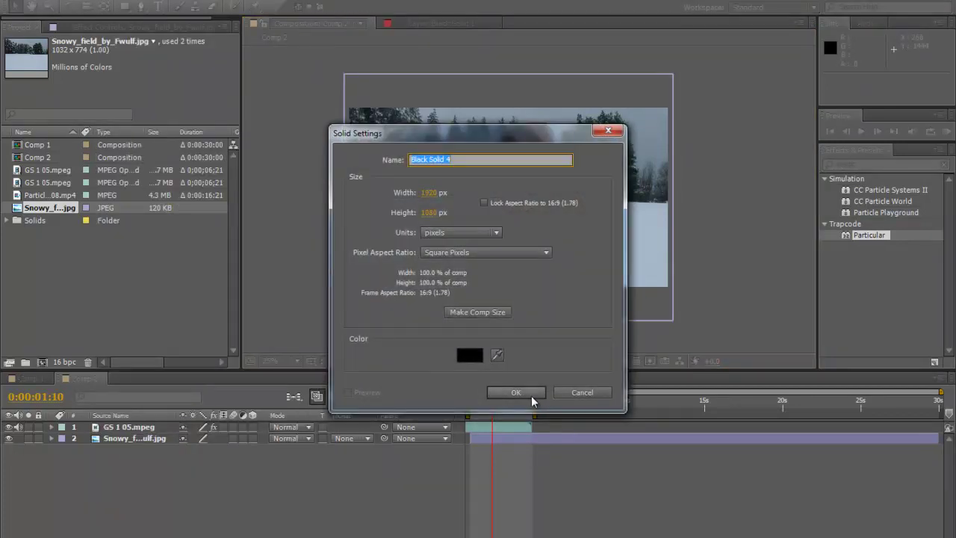
{"action": "left_click", "coordinate": [518, 390]}
Step: Find the Trapcode Particular effect and apply it to the new black solid
{"action": "left_click", "coordinate": [884, 163]}
{"action": "type", "text": "part"}
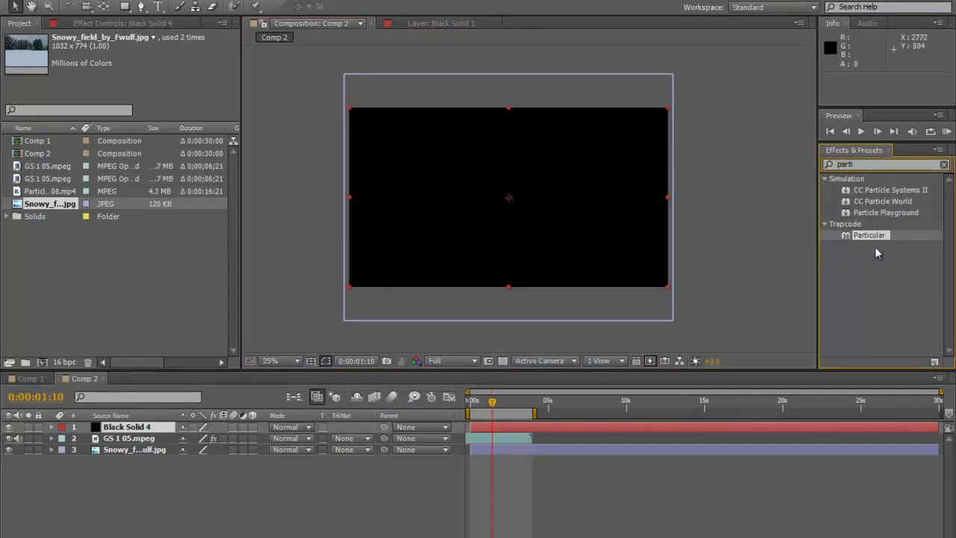
{"action": "left_click_drag", "start_coordinate": [848, 238], "coordinate": [112, 427]}
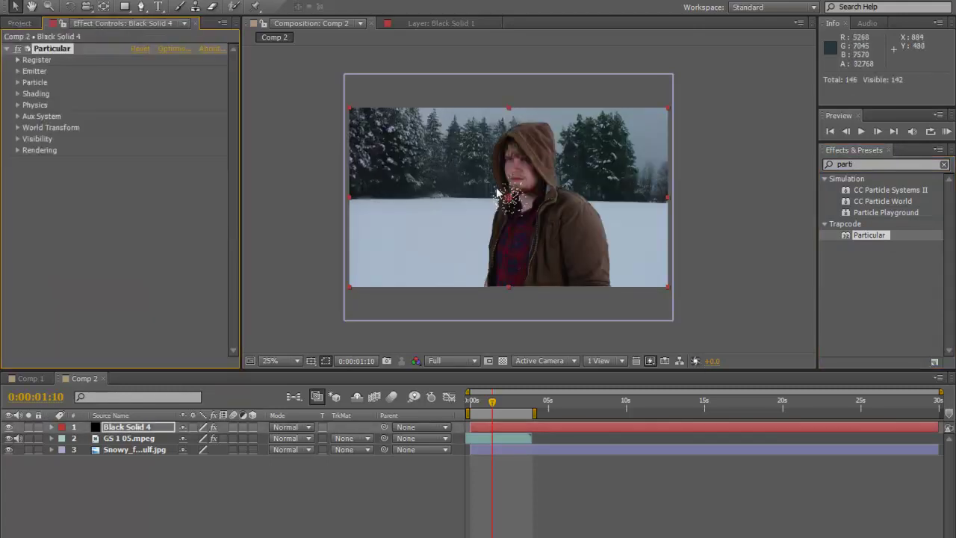
Step: Hide the GS 1 05.mpeg and snowy field layers, and preview the default particles over the first second
{"action": "key", "text": "period"}
{"action": "left_click_drag", "start_coordinate": [8, 440], "coordinate": [8, 450]}
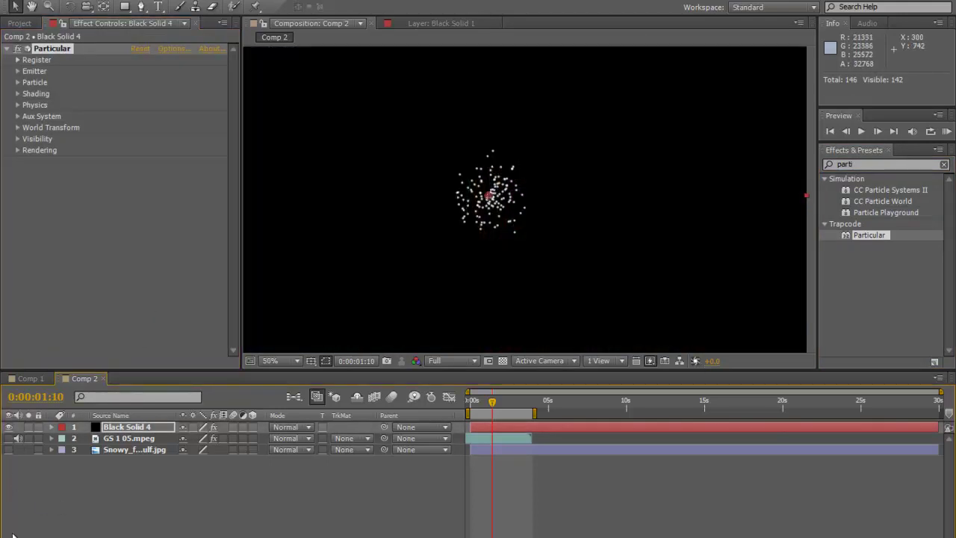
{"action": "scroll", "coordinate": [511, 171], "scroll_direction": "down", "scroll_amount": 2}
{"action": "scroll", "coordinate": [513, 192], "scroll_direction": "up", "scroll_amount": 2}
{"action": "left_click", "coordinate": [503, 231]}
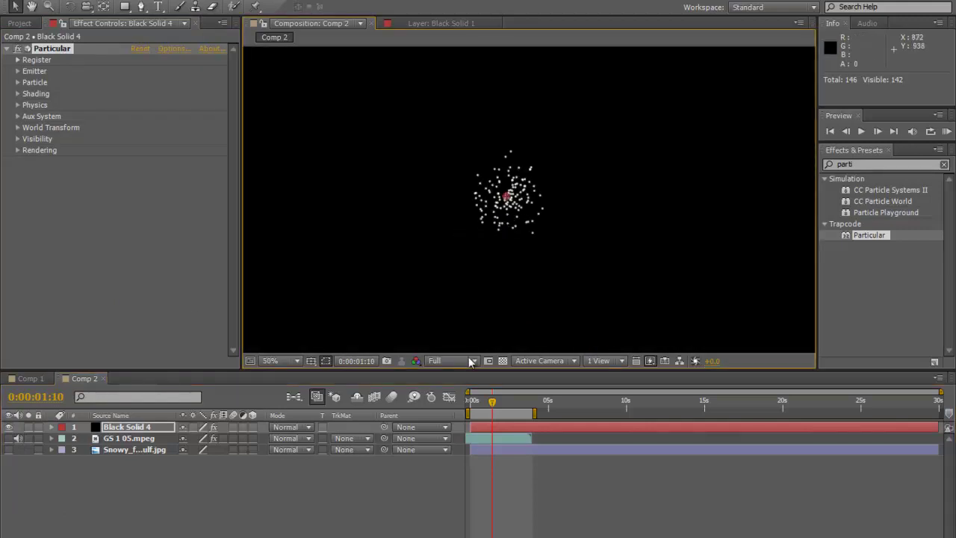
{"action": "left_click_drag", "start_coordinate": [497, 407], "coordinate": [469, 408]}
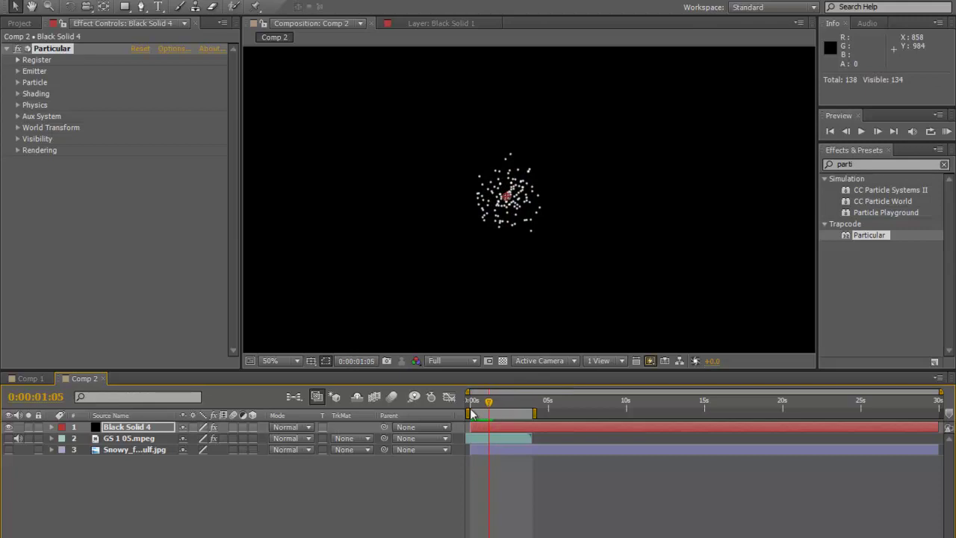
{"action": "left_click", "coordinate": [491, 401]}
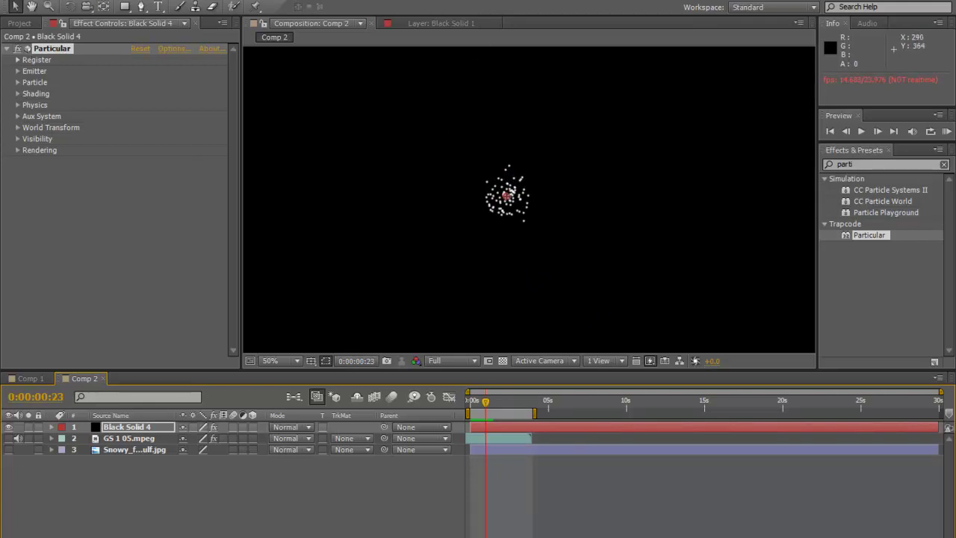
Step: Set Particular's emitter to 440 particles per second and change its emitter type to Box
{"action": "left_click", "coordinate": [17, 71]}
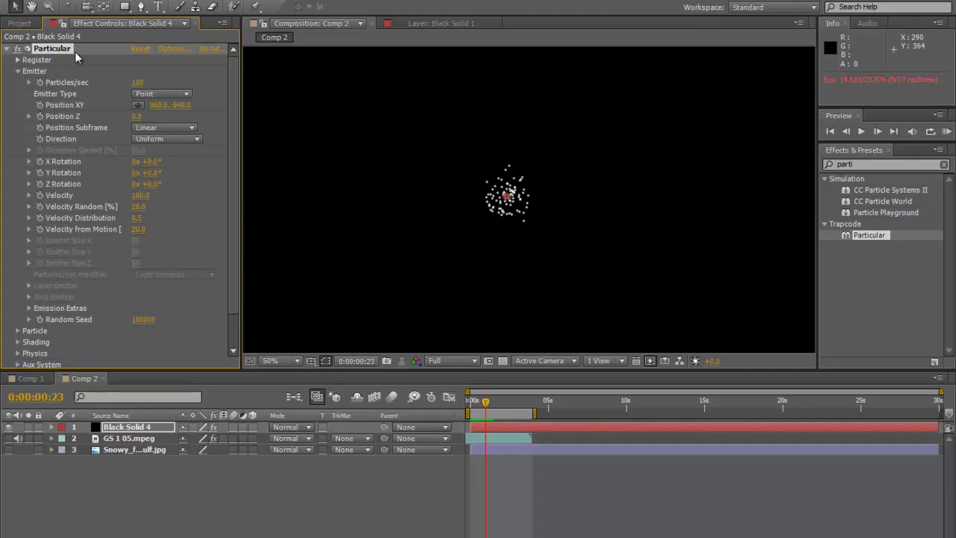
{"action": "left_click_drag", "start_coordinate": [137, 82], "coordinate": [160, 85]}
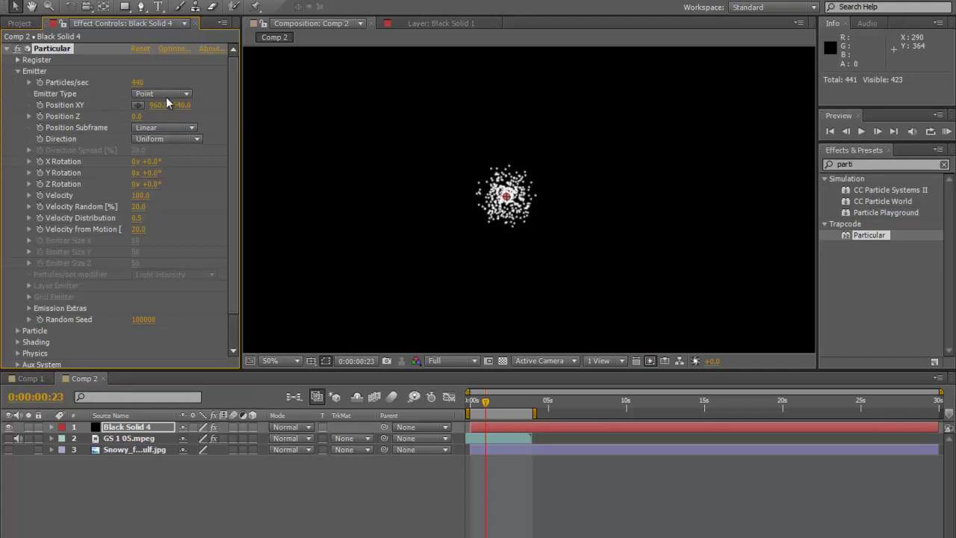
{"action": "left_click", "coordinate": [164, 96]}
{"action": "left_click", "coordinate": [163, 125]}
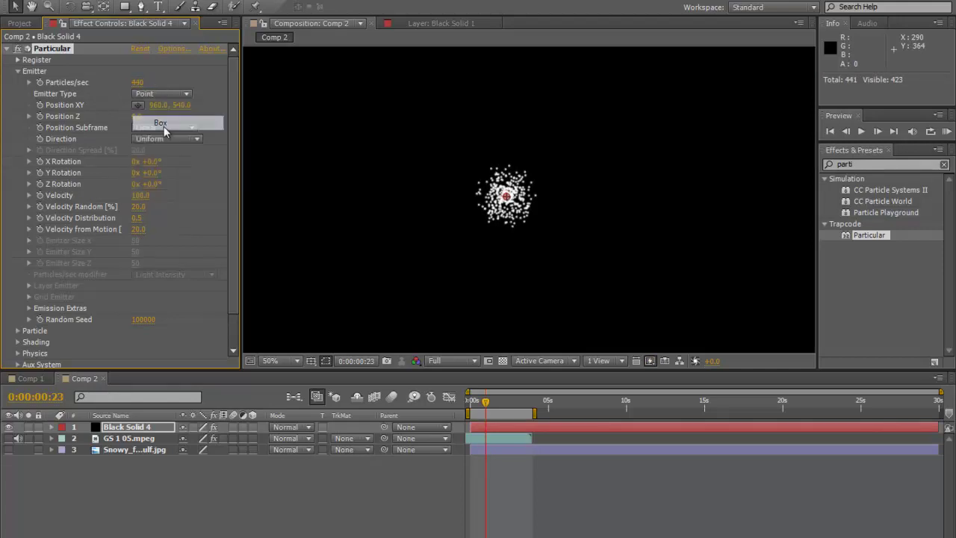
{"action": "key", "text": "comma"}
{"action": "key", "text": "comma"}
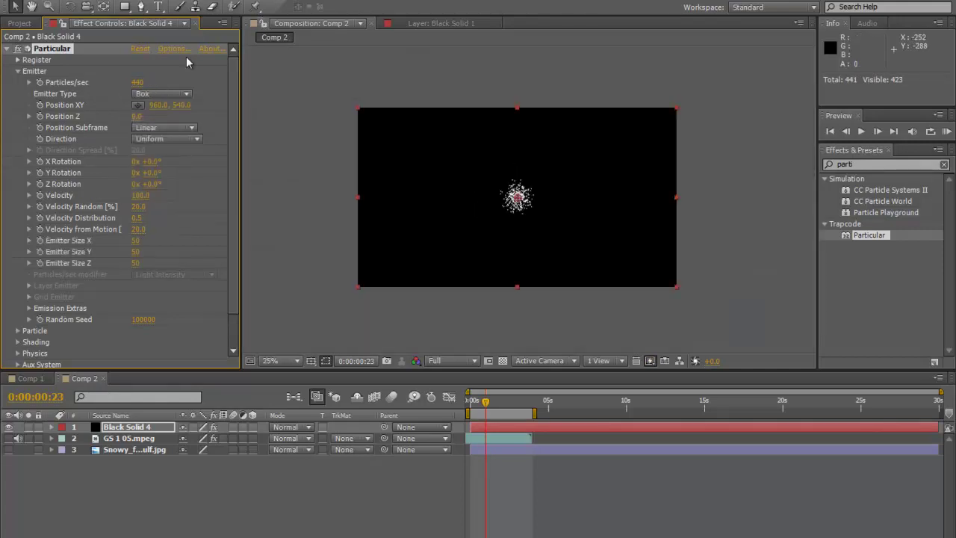
Step: Widen the emitter to an X size of 2456 and move it above the frame to about 1576, -96
{"action": "left_click_drag", "start_coordinate": [181, 240], "coordinate": [79, 212]}
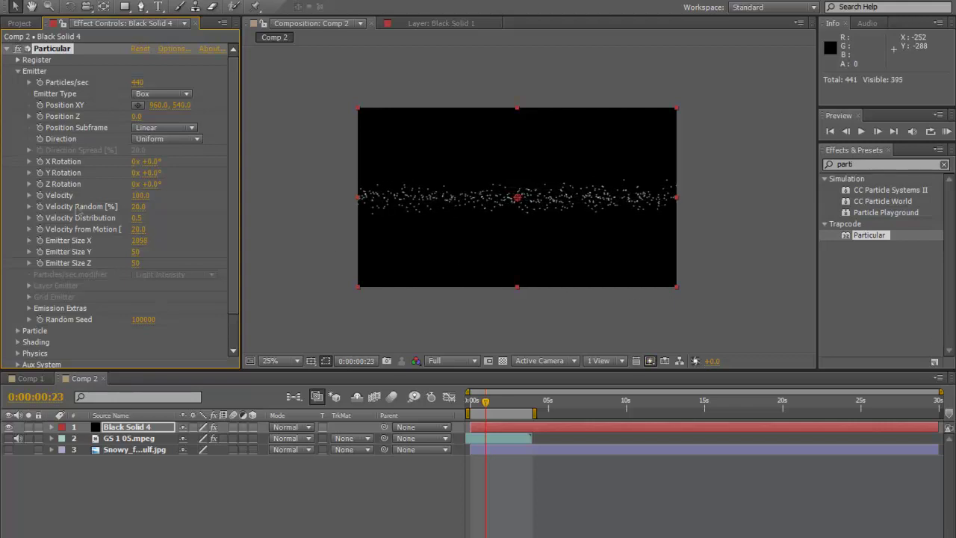
{"action": "left_click_drag", "start_coordinate": [240, 254], "coordinate": [437, 276]}
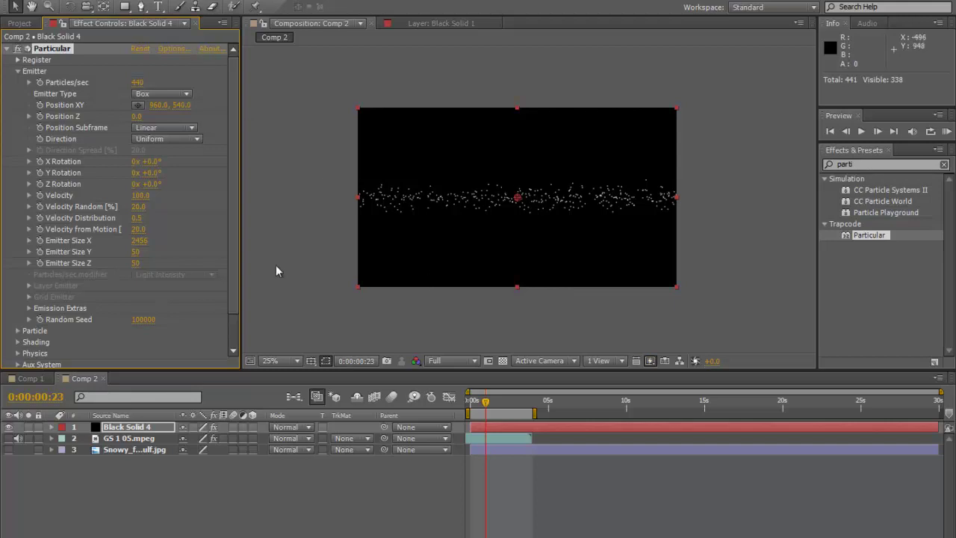
{"action": "left_click_drag", "start_coordinate": [517, 198], "coordinate": [620, 91]}
{"action": "left_click", "coordinate": [620, 95]}
Step: Return to the first frame and set Particular's physics gravity to 100
{"action": "left_click_drag", "start_coordinate": [486, 403], "coordinate": [454, 419]}
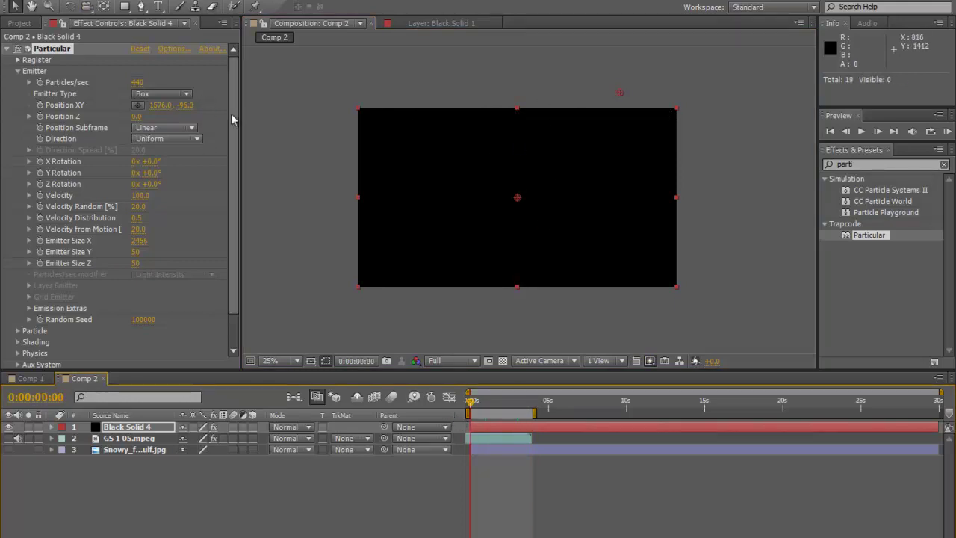
{"action": "scroll", "coordinate": [226, 160], "scroll_direction": "down", "scroll_amount": 2}
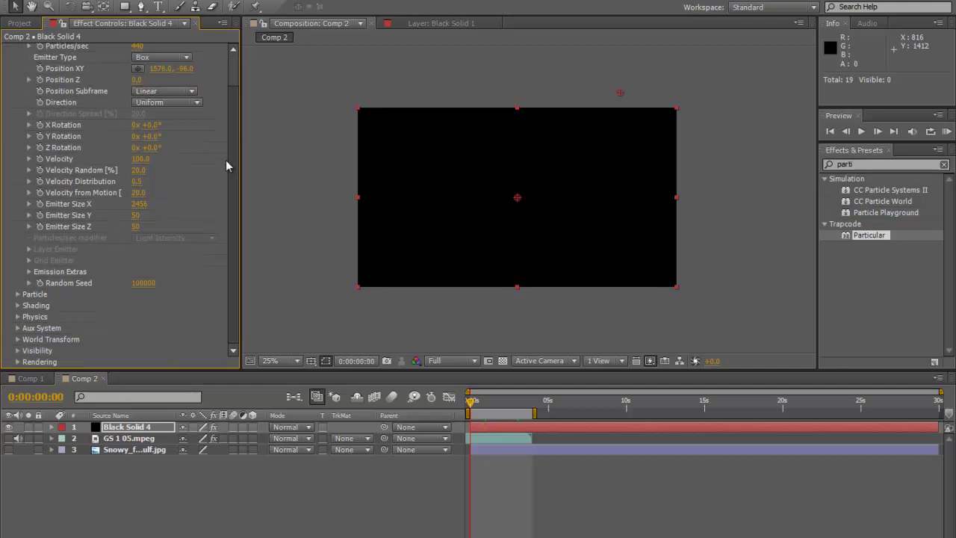
{"action": "left_click", "coordinate": [18, 316]}
{"action": "scroll", "coordinate": [224, 224], "scroll_direction": "down", "scroll_amount": 3}
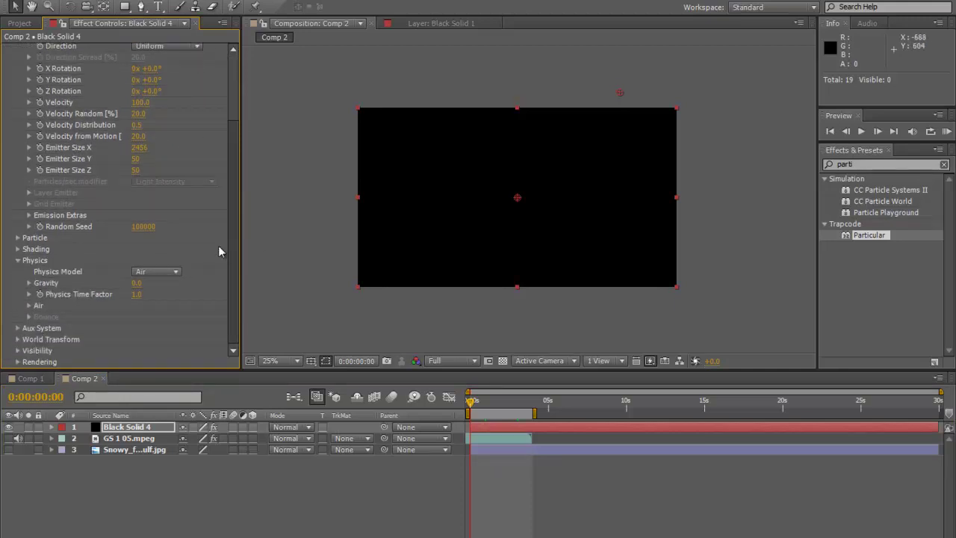
{"action": "left_click_drag", "start_coordinate": [136, 283], "coordinate": [141, 284]}
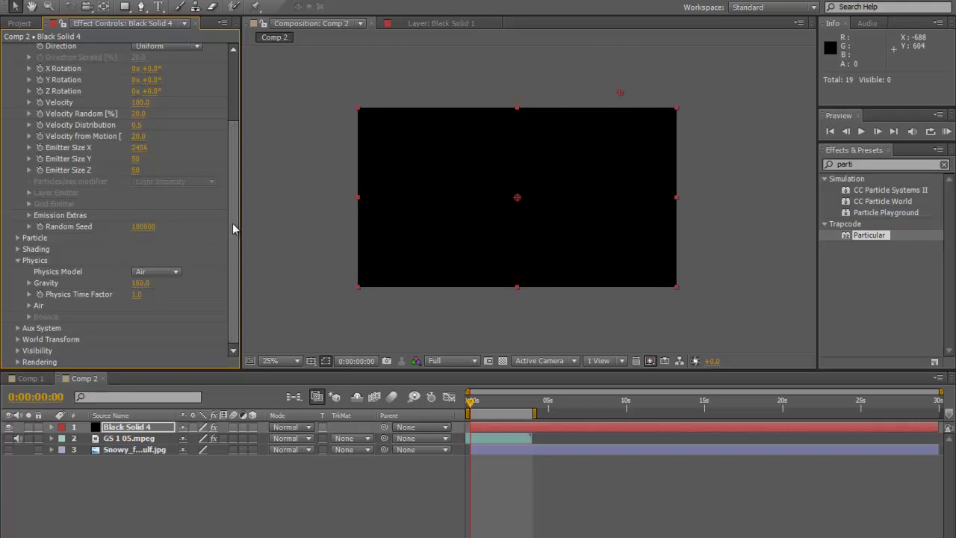
Step: Set the particle life to 10 seconds and shift the emitter to about 1520, -96, checking the fall at 0:00:02:23
{"action": "scroll", "coordinate": [233, 223], "scroll_direction": "up", "scroll_amount": 1}
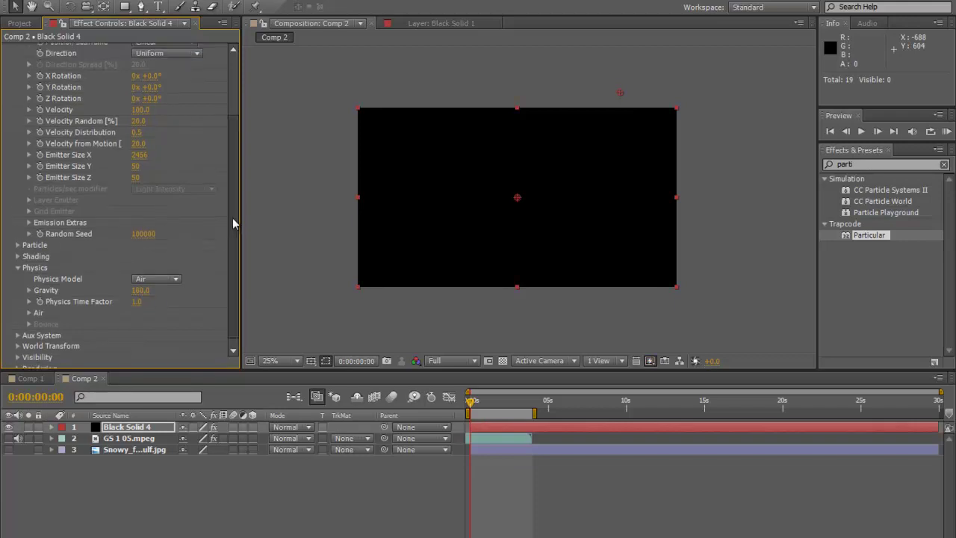
{"action": "left_click", "coordinate": [17, 245]}
{"action": "scroll", "coordinate": [15, 243], "scroll_direction": "down", "scroll_amount": 5}
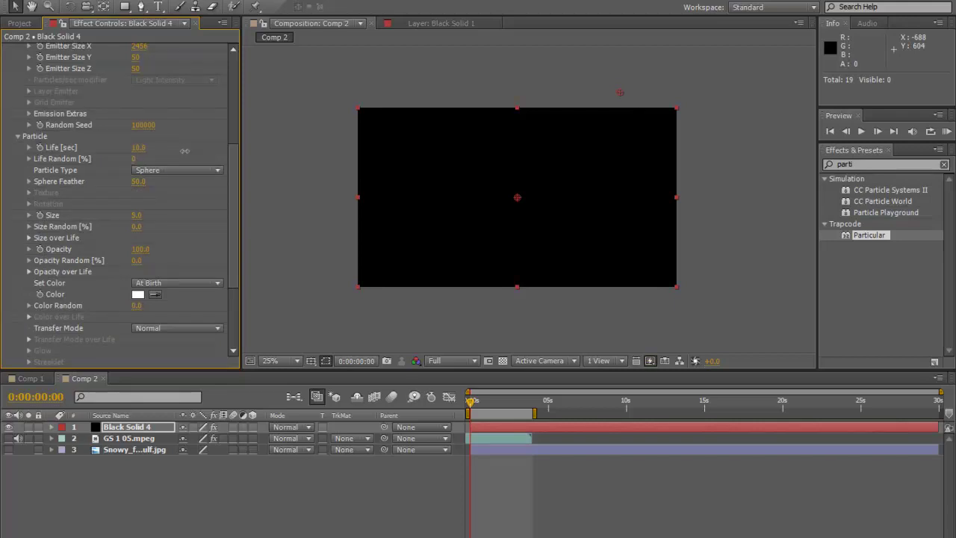
{"action": "left_click_drag", "start_coordinate": [620, 92], "coordinate": [594, 131]}
{"action": "left_click_drag", "start_coordinate": [472, 408], "coordinate": [516, 407]}
Step: Increase the emitter's Z size to 3687 to give the particles depth
{"action": "left_click_drag", "start_coordinate": [233, 207], "coordinate": [222, 288]}
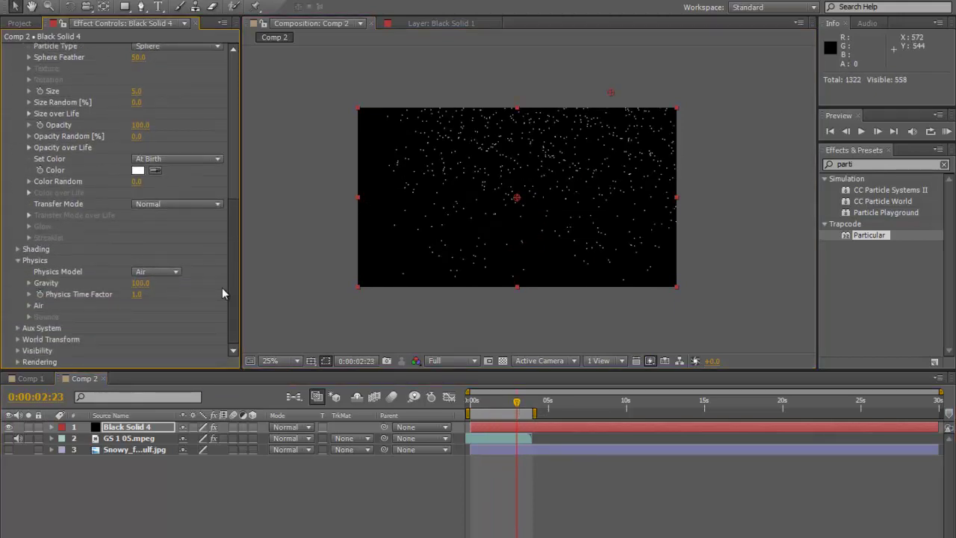
{"action": "left_click_drag", "start_coordinate": [235, 250], "coordinate": [232, 103]}
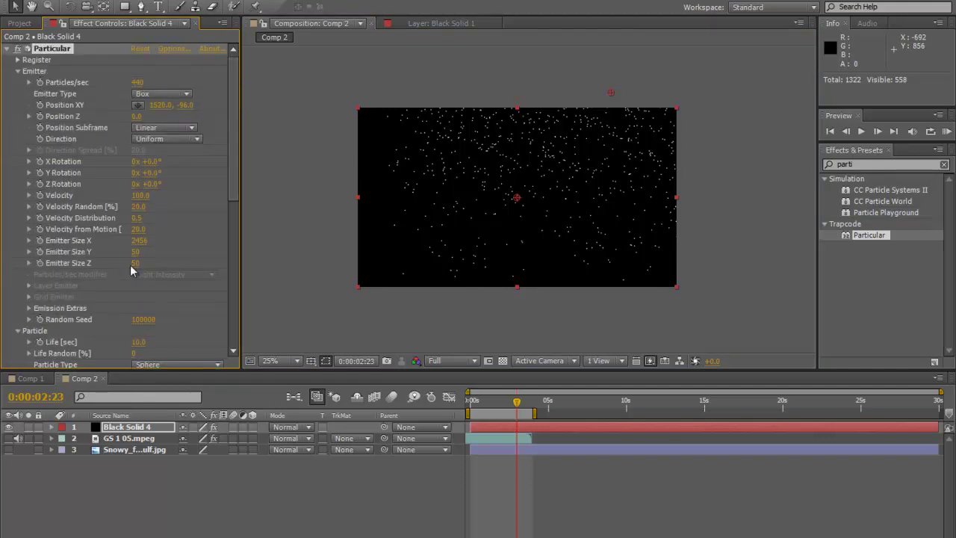
{"action": "left_click_drag", "start_coordinate": [191, 258], "coordinate": [821, 230]}
{"action": "left_click_drag", "start_coordinate": [141, 263], "coordinate": [745, 230]}
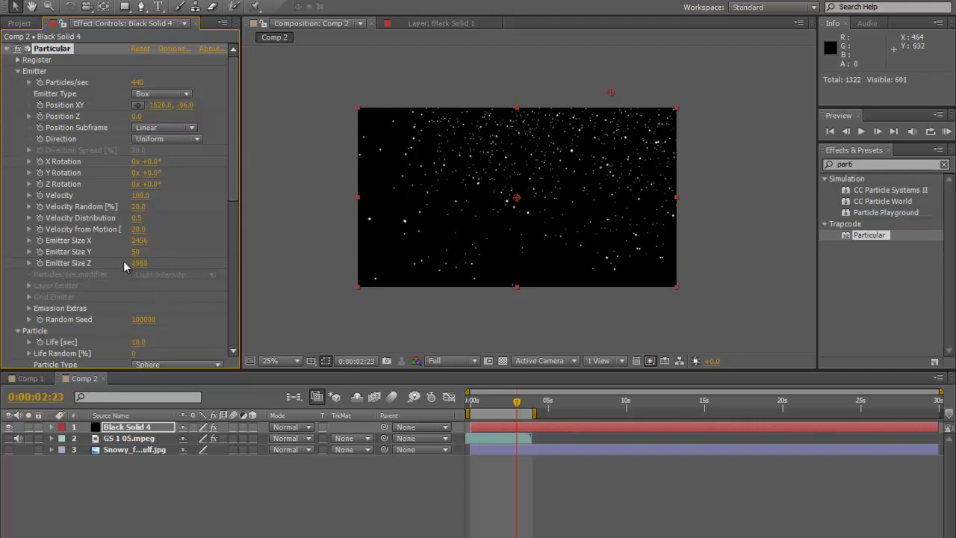
{"action": "left_click_drag", "start_coordinate": [139, 270], "coordinate": [527, 218]}
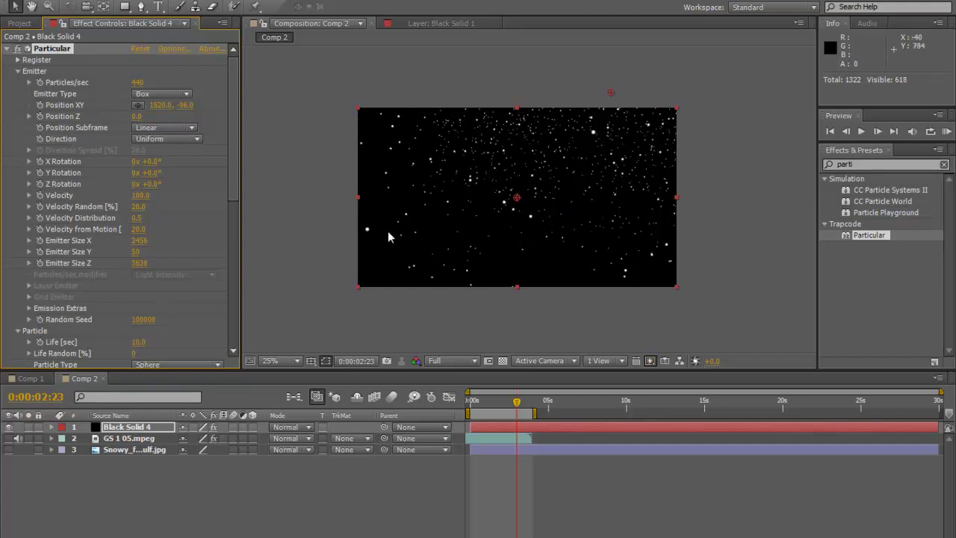
{"action": "left_click_drag", "start_coordinate": [141, 268], "coordinate": [203, 274]}
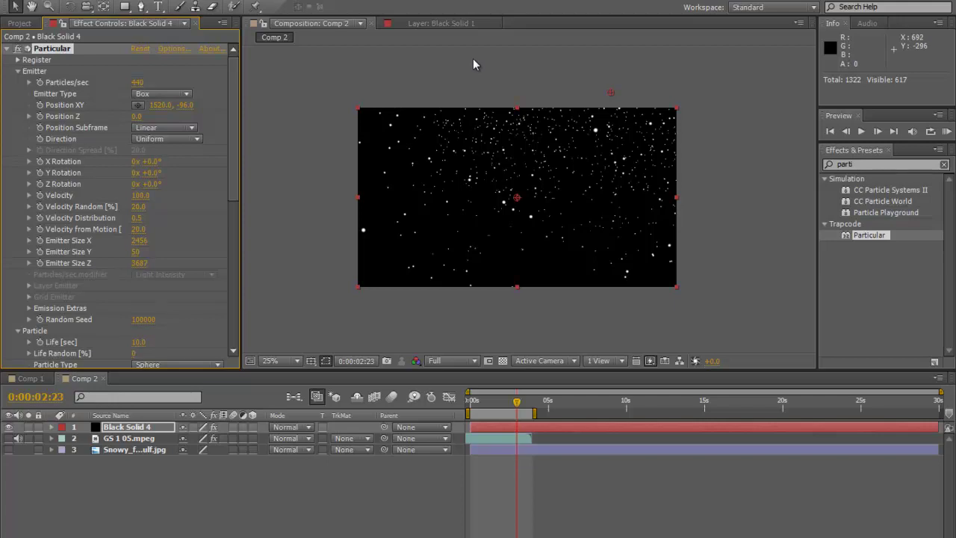
Step: Add wind in Particular's air physics, setting Wind X to -212 and Wind Z to about -211
{"action": "left_click_drag", "start_coordinate": [234, 131], "coordinate": [229, 281]}
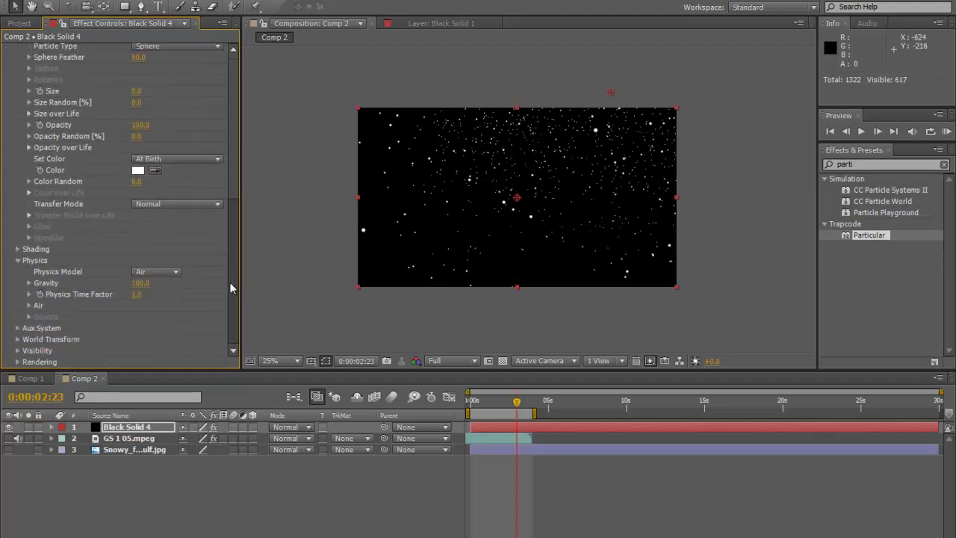
{"action": "left_click", "coordinate": [28, 304]}
{"action": "scroll", "coordinate": [215, 158], "scroll_direction": "down", "scroll_amount": 2}
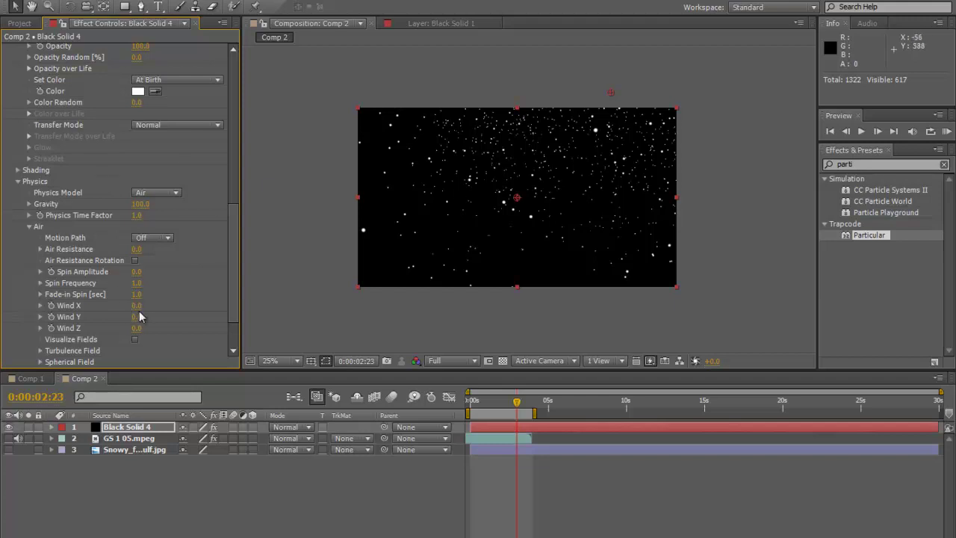
{"action": "left_click_drag", "start_coordinate": [126, 307], "coordinate": [3, 315]}
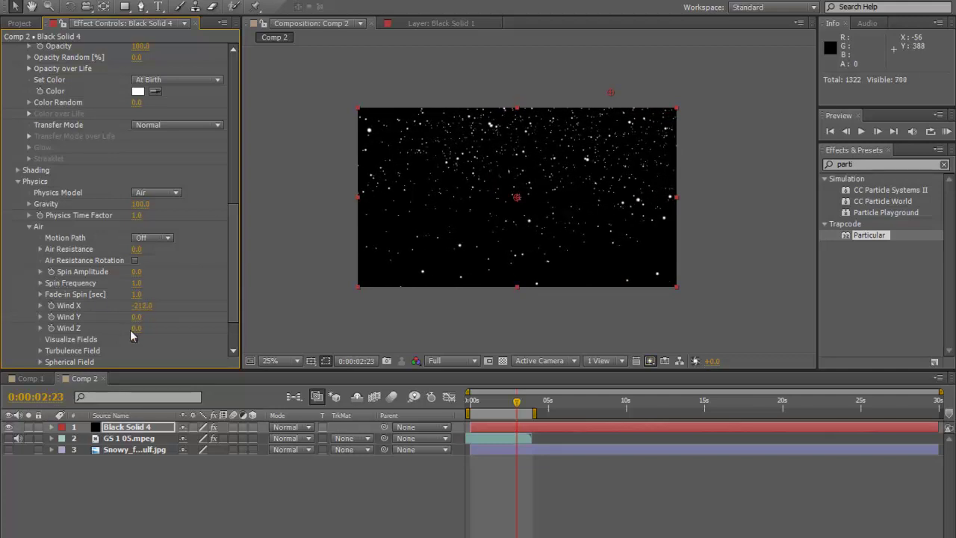
{"action": "left_click_drag", "start_coordinate": [121, 330], "coordinate": [17, 350]}
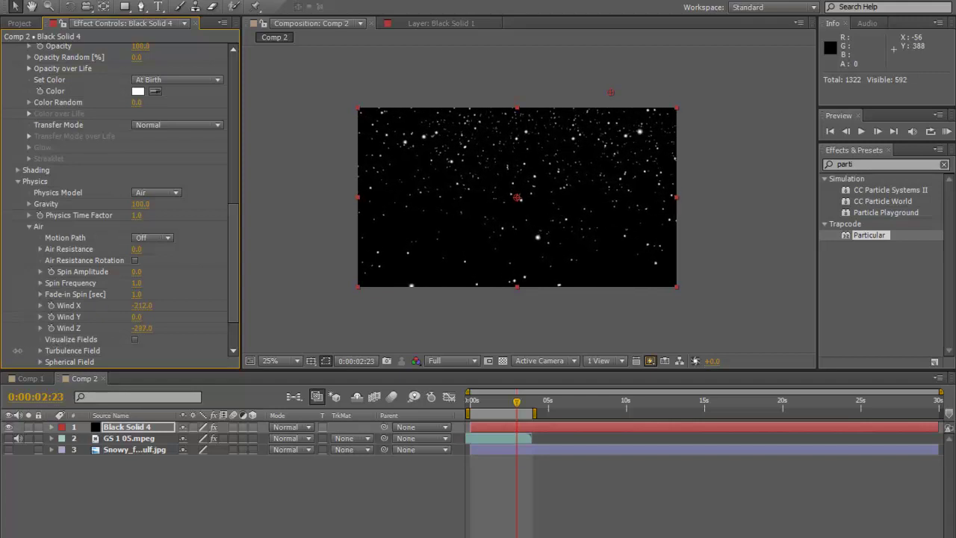
Step: Slide the particle solid about 3.4 seconds earlier in the timeline so particles already fill the frame at 0:00:00:00
{"action": "left_click_drag", "start_coordinate": [488, 432], "coordinate": [524, 423]}
{"action": "left_click", "coordinate": [470, 403]}
{"action": "left_click_drag", "start_coordinate": [471, 404], "coordinate": [453, 427]}
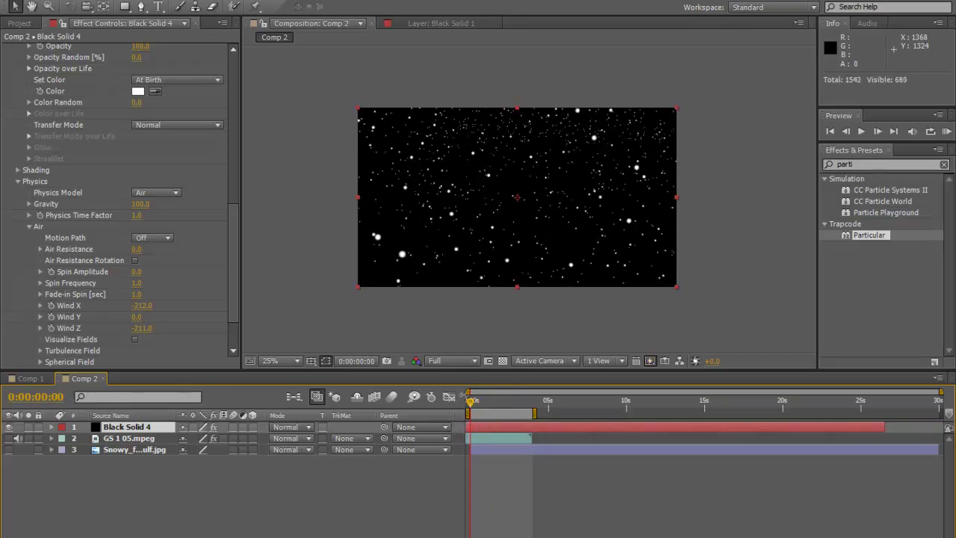
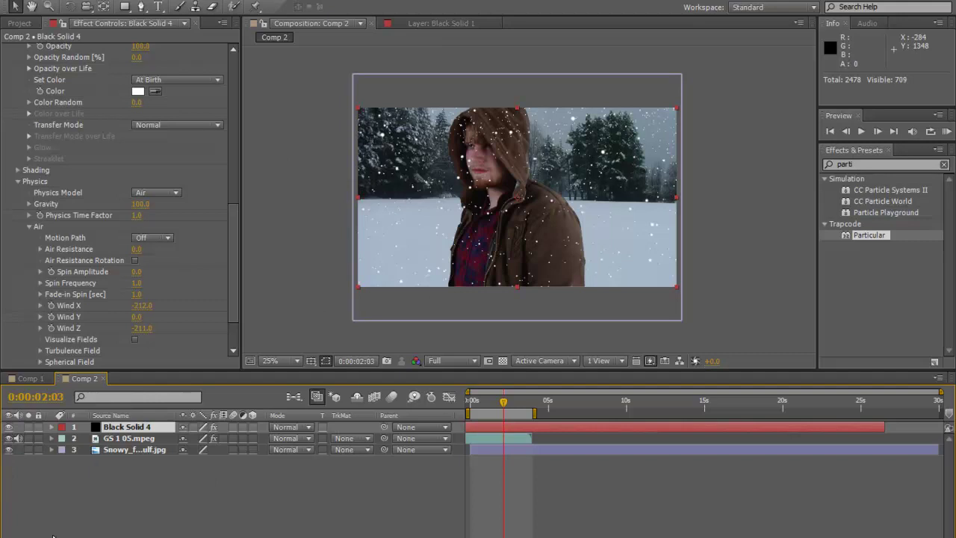
Step: Lower the composition's preview resolution to Quarter, preview the snow from 0:00:00:11, and inspect the flakes over the man up close
{"action": "key", "text": "KP_0"}
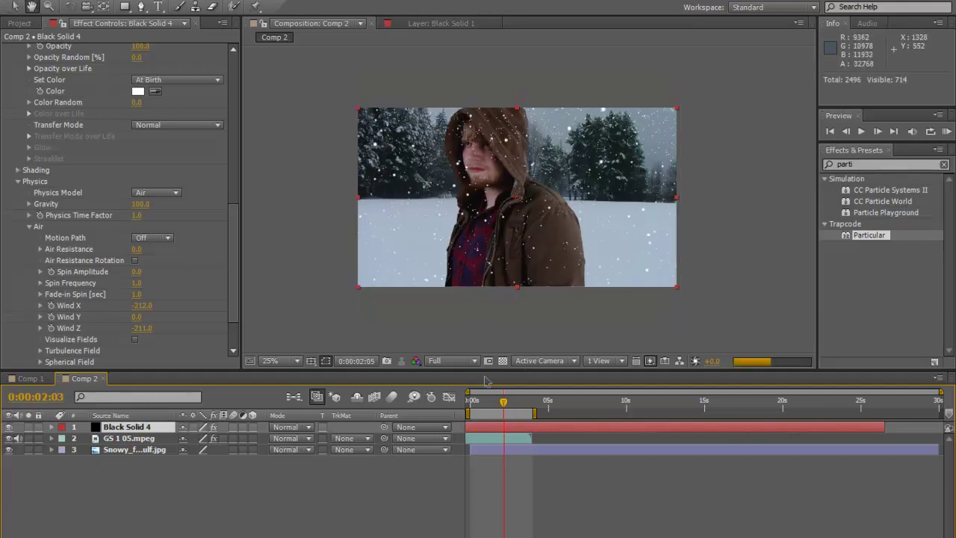
{"action": "left_click", "coordinate": [451, 361]}
{"action": "left_click", "coordinate": [460, 441]}
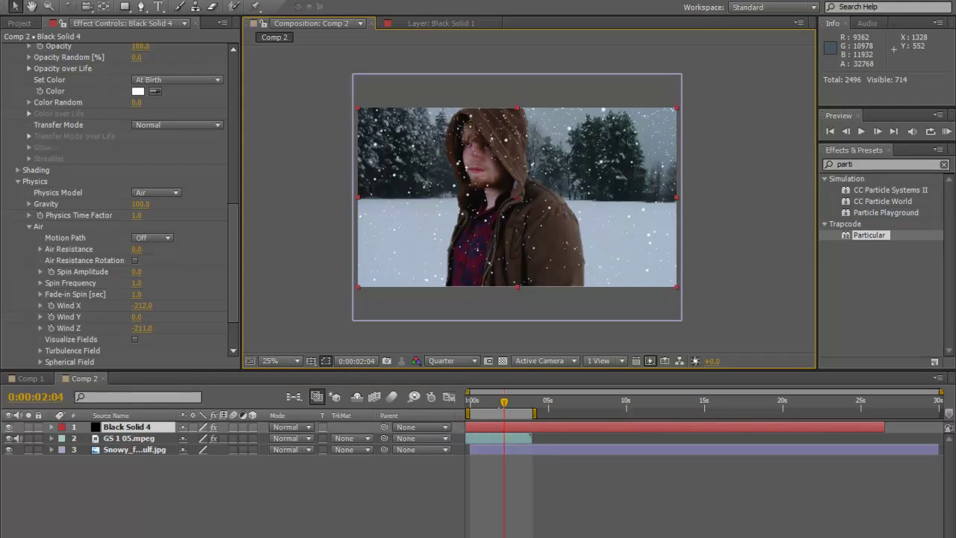
{"action": "left_click_drag", "start_coordinate": [504, 403], "coordinate": [479, 413]}
{"action": "key", "text": "KP_0"}
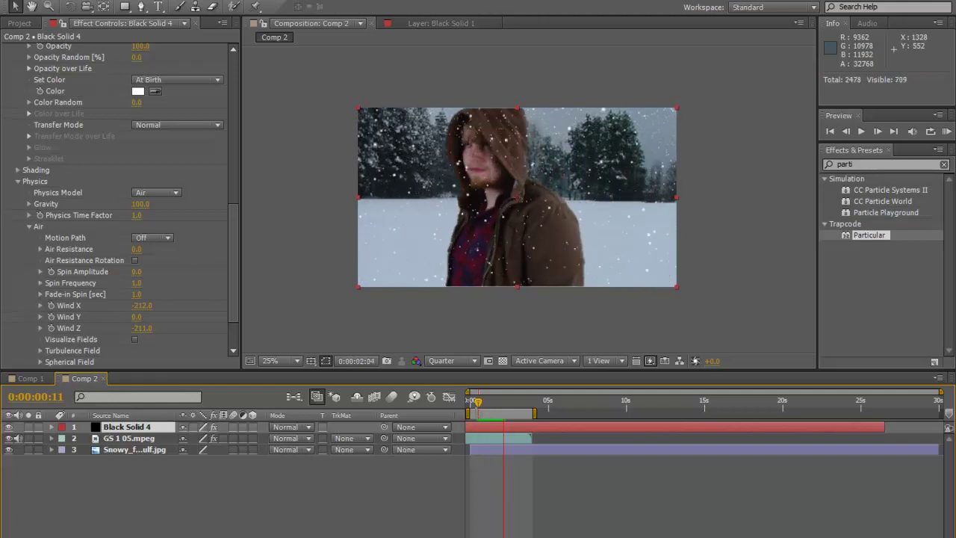
{"action": "scroll", "coordinate": [466, 153], "scroll_direction": "up", "scroll_amount": 4}
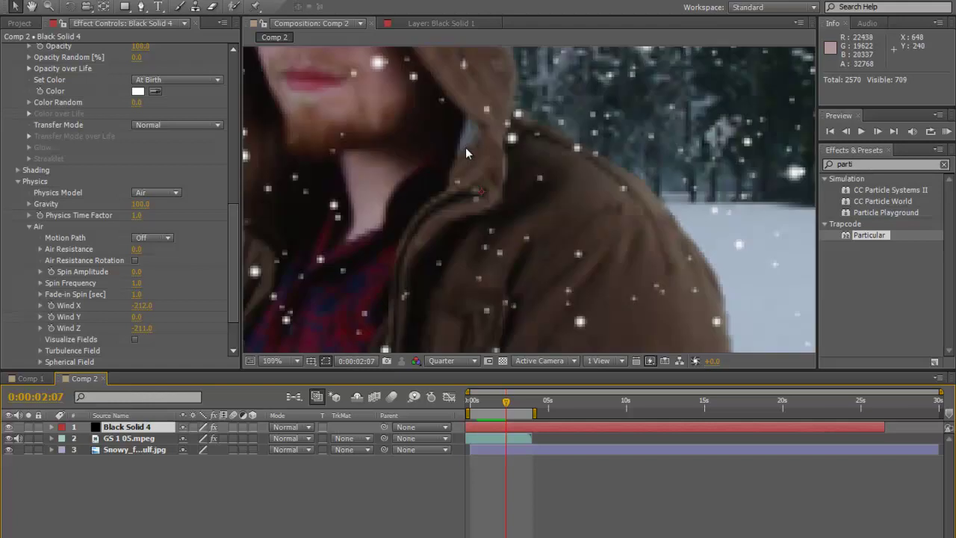
{"action": "scroll", "coordinate": [534, 172], "scroll_direction": "down", "scroll_amount": 3}
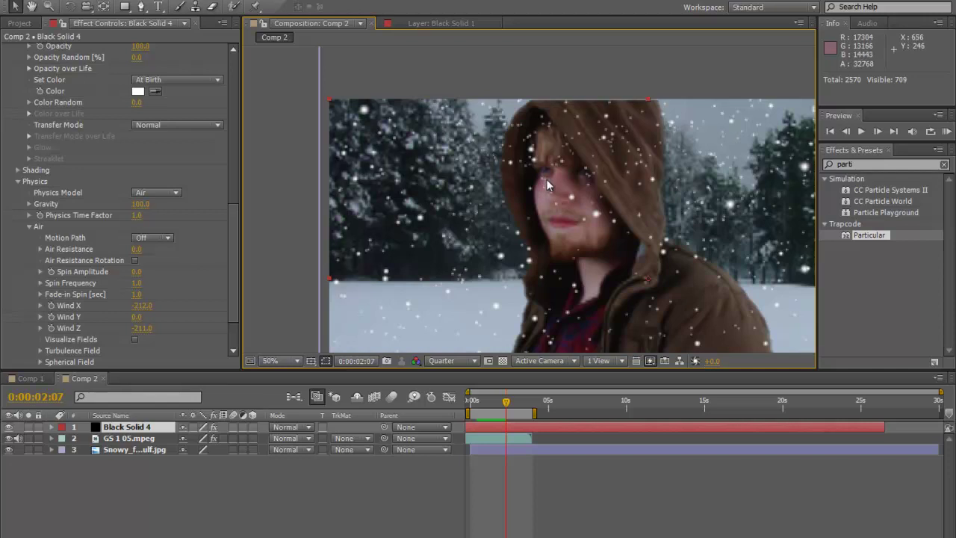
{"action": "scroll", "coordinate": [568, 220], "scroll_direction": "down", "scroll_amount": 2}
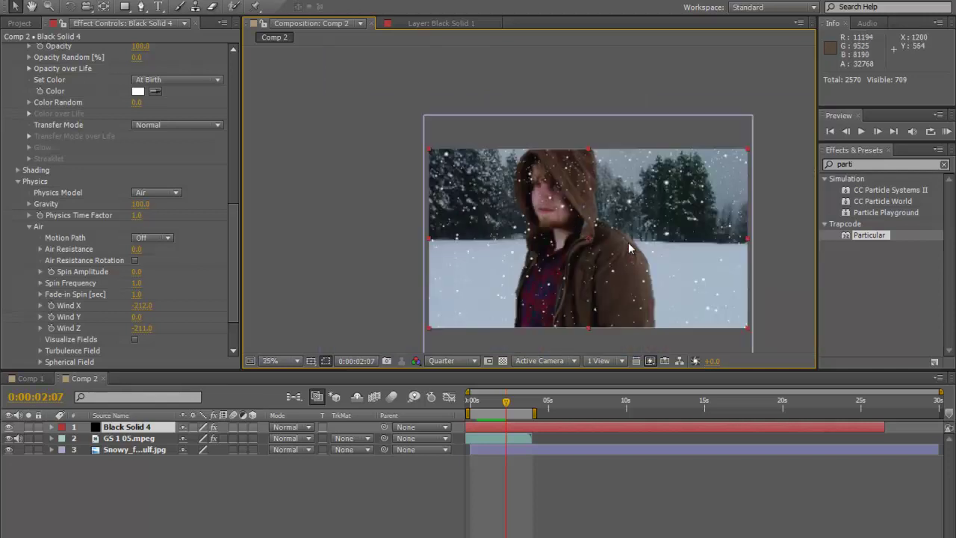
{"action": "scroll", "coordinate": [564, 225], "scroll_direction": "up", "scroll_amount": 2}
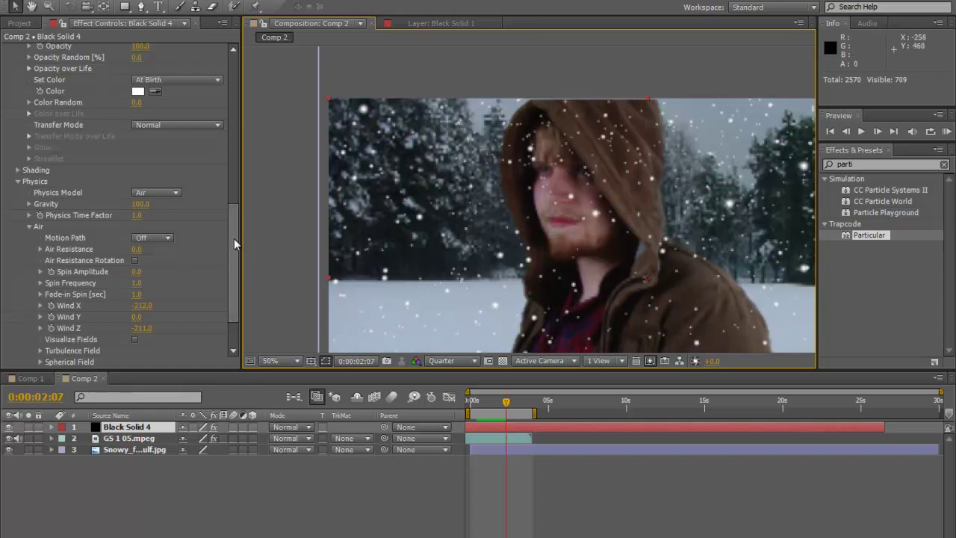
Step: Set Particular's visibility Far Vanish to 3000 on the particle solid to limit how far back the snow shows
{"action": "scroll", "coordinate": [234, 239], "scroll_direction": "down", "scroll_amount": 3}
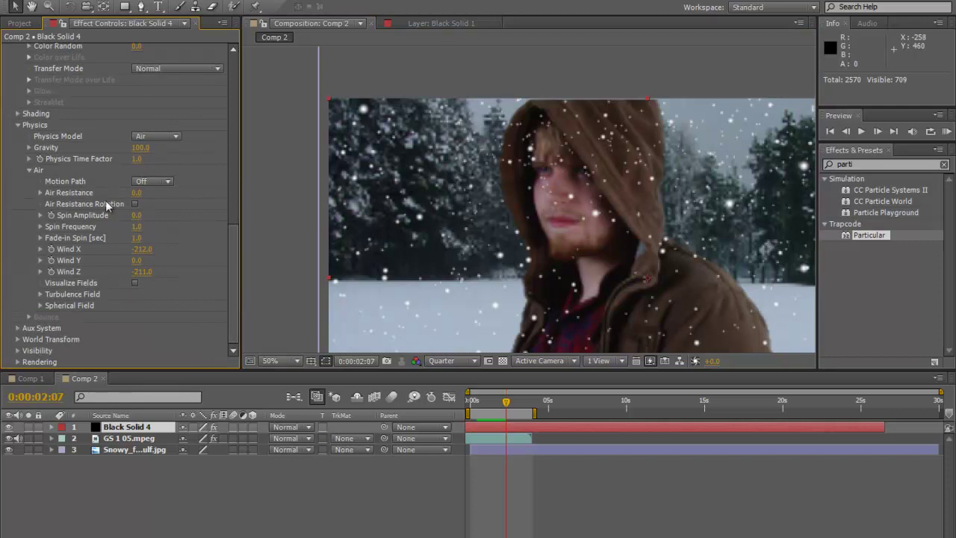
{"action": "left_click", "coordinate": [18, 125]}
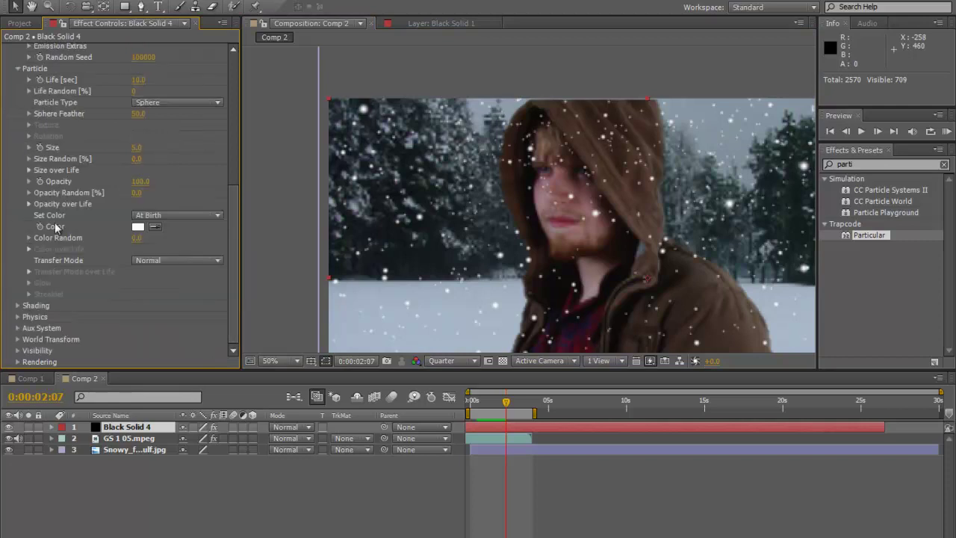
{"action": "left_click", "coordinate": [17, 351]}
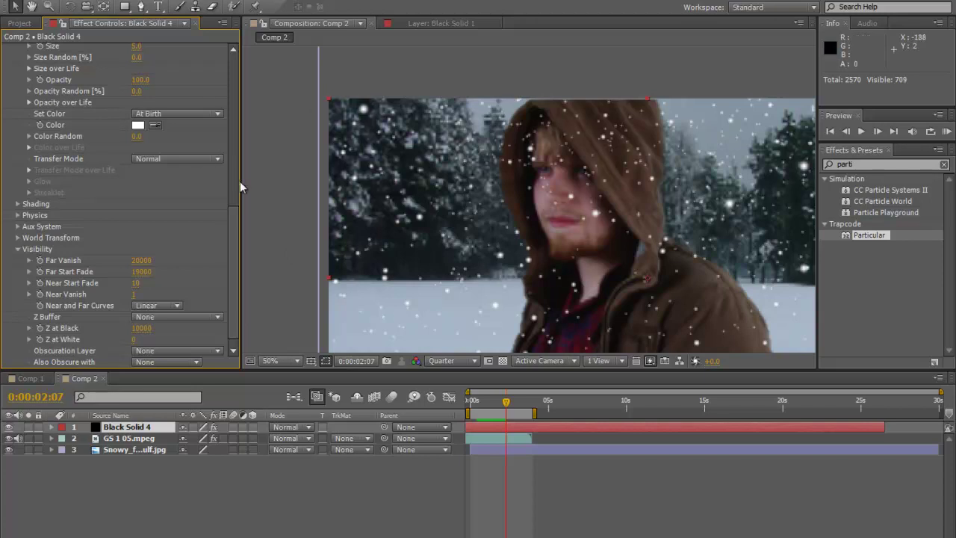
{"action": "scroll", "coordinate": [524, 192], "scroll_direction": "down", "scroll_amount": 2}
{"action": "scroll", "coordinate": [523, 183], "scroll_direction": "up", "scroll_amount": 1}
{"action": "scroll", "coordinate": [517, 177], "scroll_direction": "down", "scroll_amount": 1}
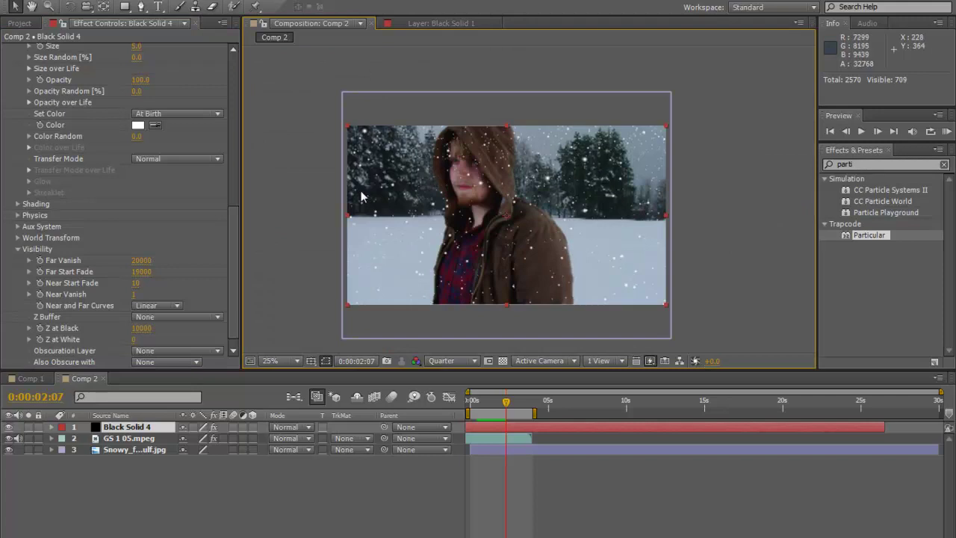
{"action": "left_click", "coordinate": [139, 261]}
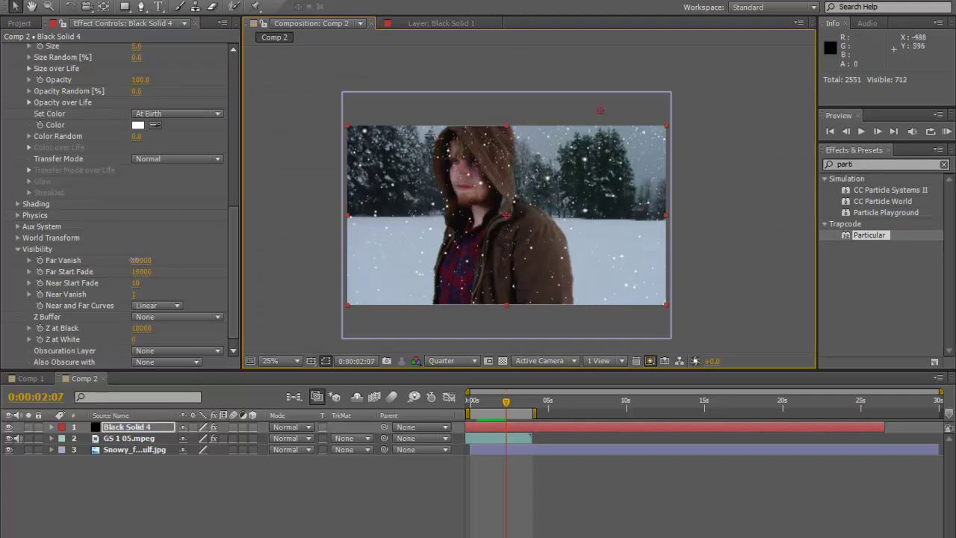
{"action": "left_click_drag", "start_coordinate": [139, 261], "coordinate": [105, 261]}
{"action": "left_click", "coordinate": [88, 236]}
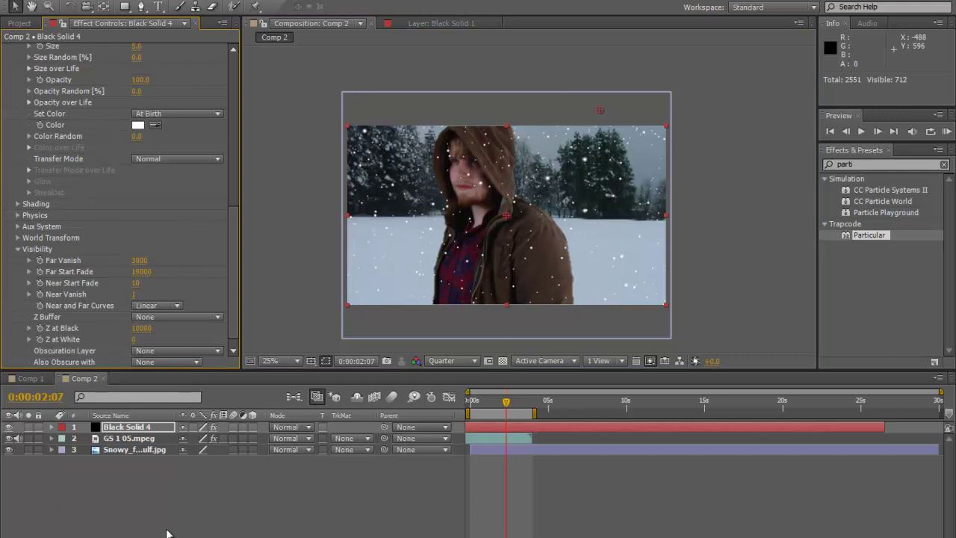
Step: Duplicate the Black Solid 4 particle layer and place the copy between GS 1 05.mpeg and the snowy field background
{"action": "left_click", "coordinate": [135, 496]}
{"action": "left_click", "coordinate": [131, 426]}
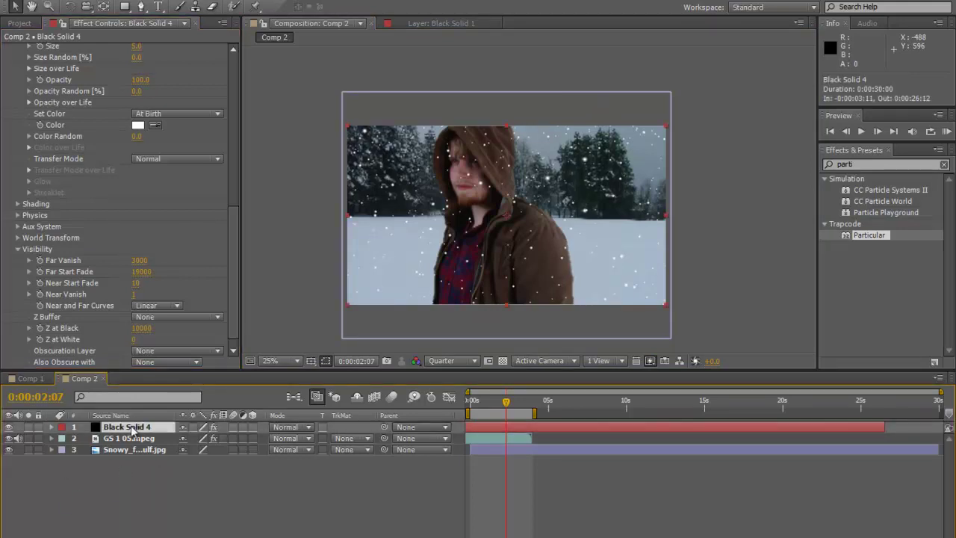
{"action": "left_click", "coordinate": [107, 513]}
{"action": "left_click", "coordinate": [147, 426]}
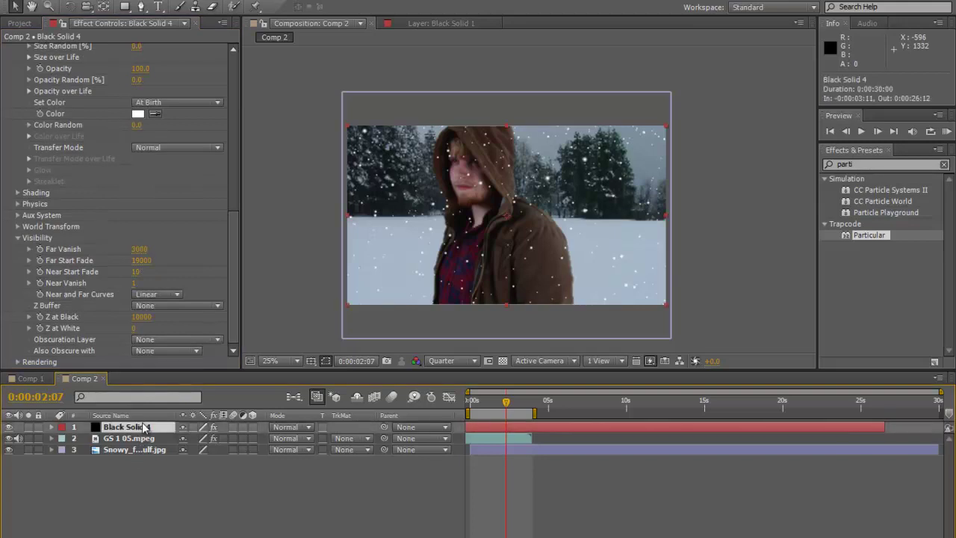
{"action": "key", "text": "ctrl+d"}
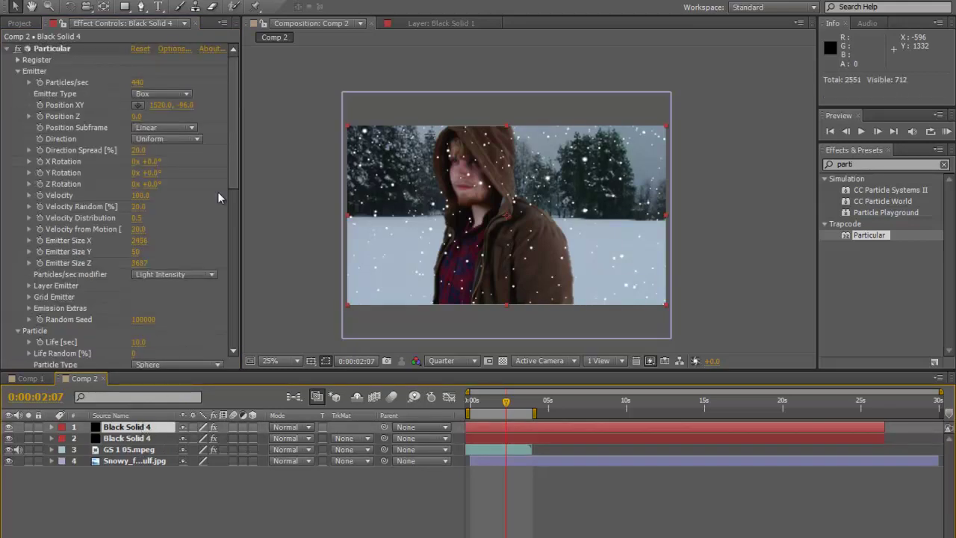
{"action": "left_click_drag", "start_coordinate": [233, 166], "coordinate": [228, 234]}
{"action": "left_click_drag", "start_coordinate": [130, 431], "coordinate": [130, 457]}
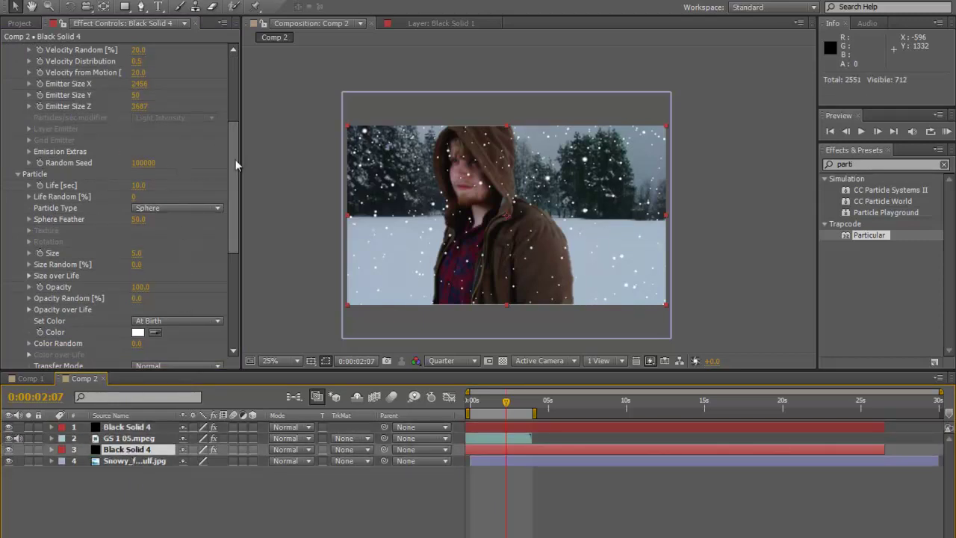
Step: On the particle copy behind the footage, set Far Vanish to 23100 and Far Start Fade to about 3000, and rewind near the start
{"action": "left_click_drag", "start_coordinate": [234, 192], "coordinate": [229, 286]}
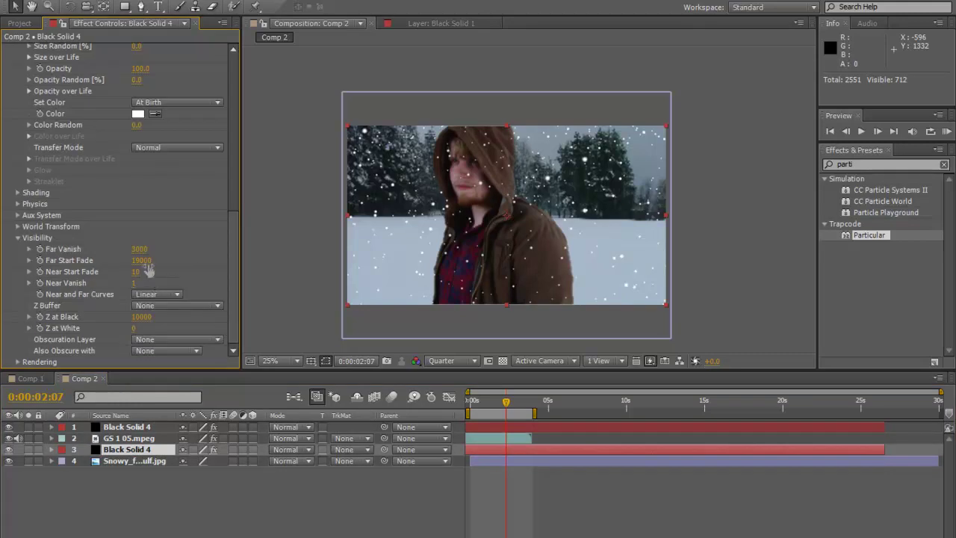
{"action": "left_click_drag", "start_coordinate": [140, 249], "coordinate": [182, 257]}
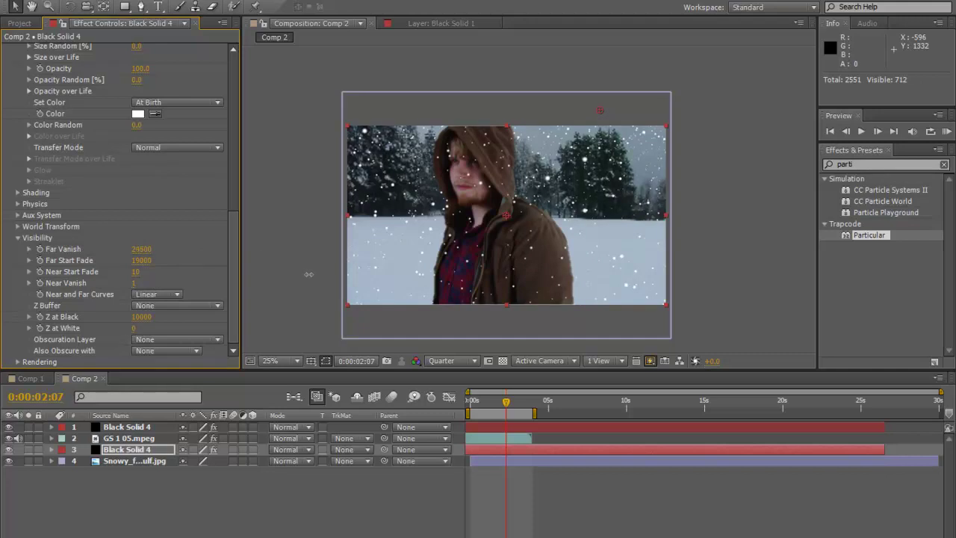
{"action": "left_click_drag", "start_coordinate": [142, 260], "coordinate": [153, 260]}
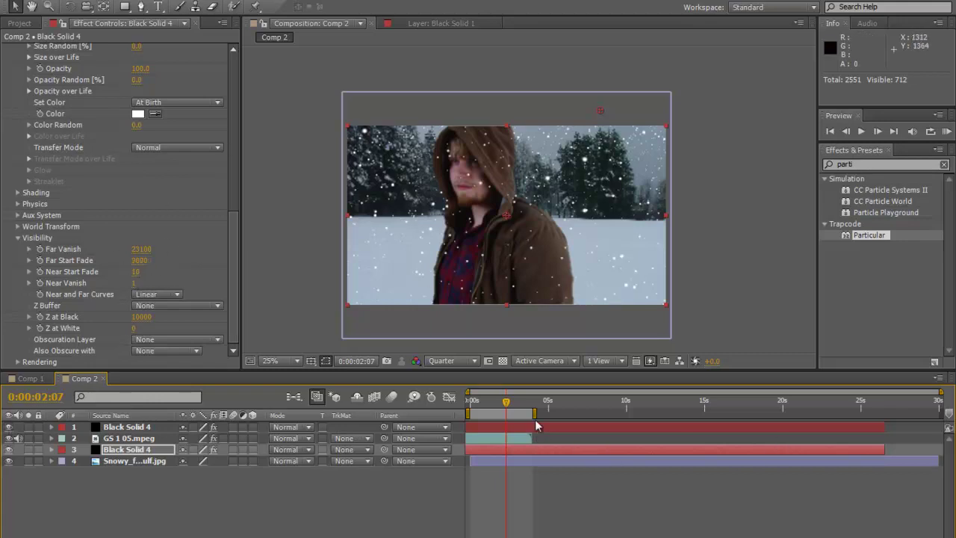
{"action": "left_click_drag", "start_coordinate": [511, 407], "coordinate": [479, 404]}
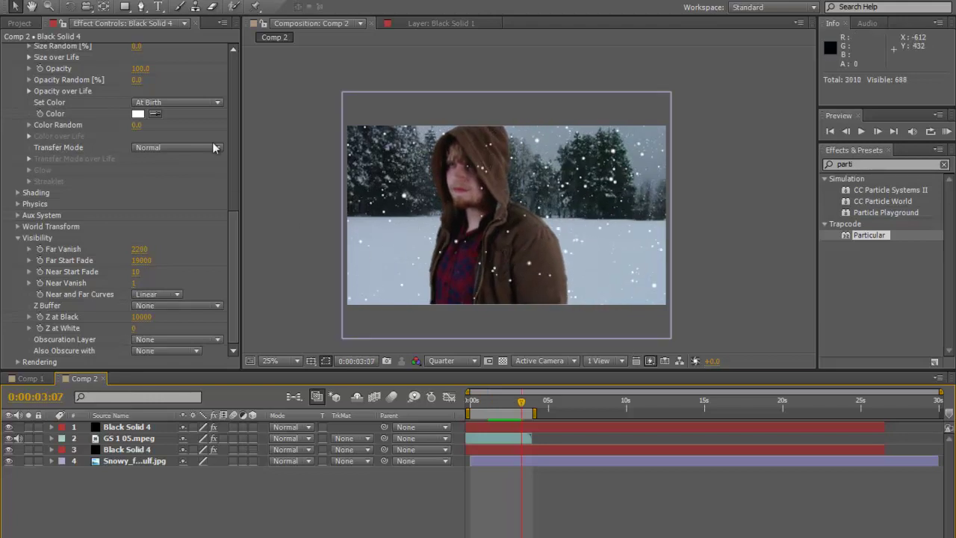
Step: In the front particle layer's air physics, raise Spin Amplitude to about 163 and preview the motion from 0:00:01:22
{"action": "left_click", "coordinate": [232, 246]}
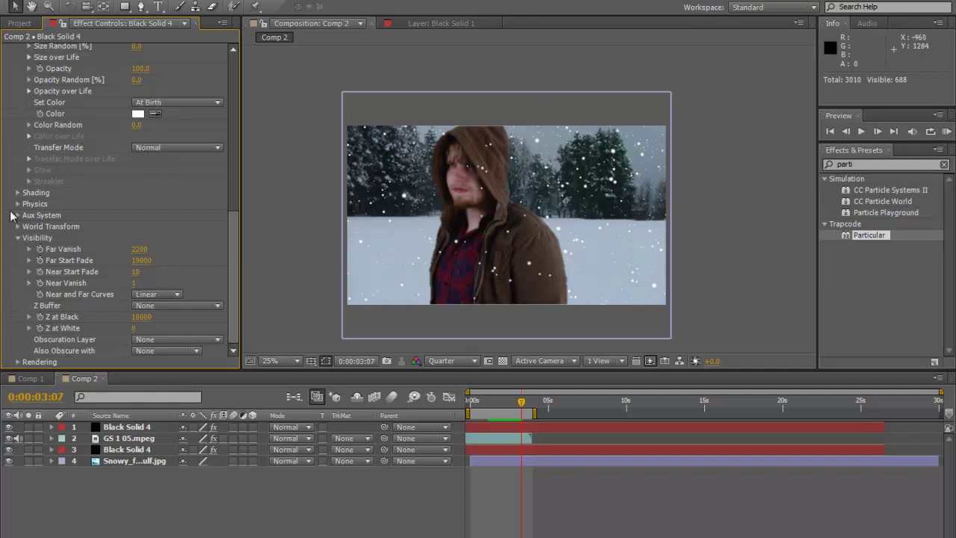
{"action": "left_click", "coordinate": [18, 237]}
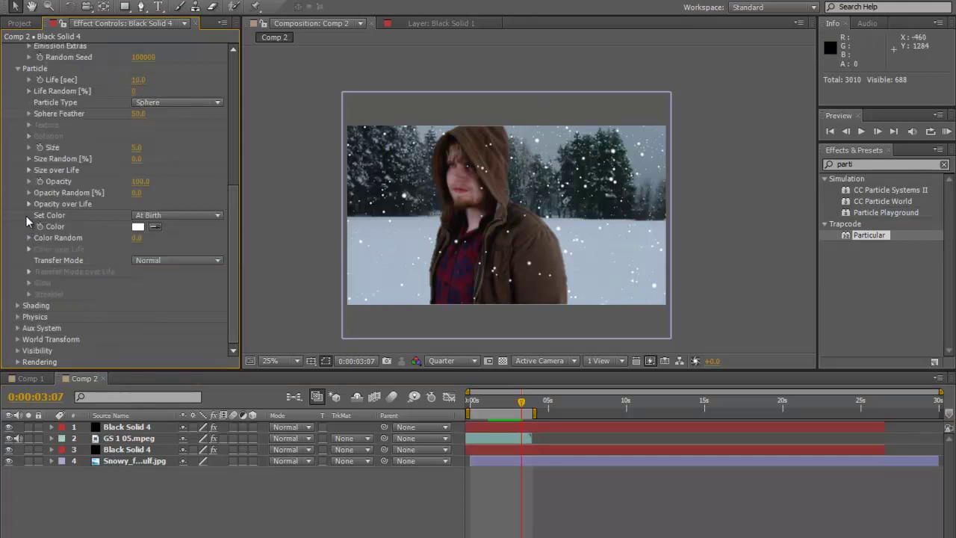
{"action": "left_click", "coordinate": [17, 317]}
{"action": "scroll", "coordinate": [135, 261], "scroll_direction": "down", "scroll_amount": 4}
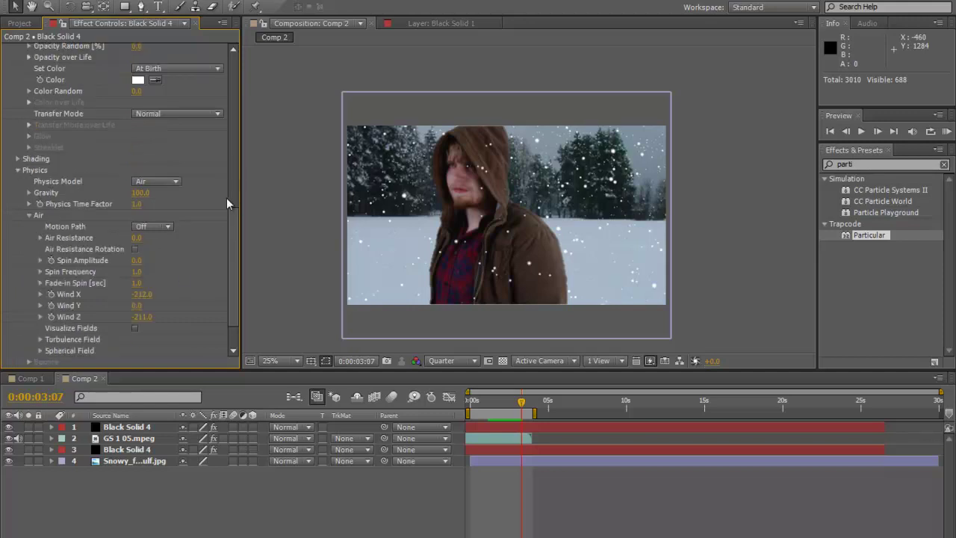
{"action": "left_click_drag", "start_coordinate": [233, 252], "coordinate": [232, 267]}
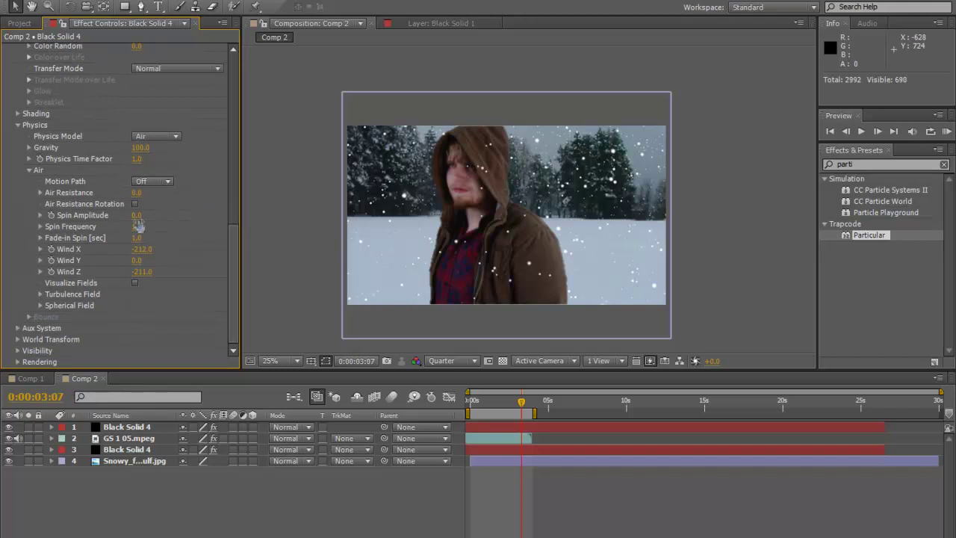
{"action": "left_click_drag", "start_coordinate": [137, 216], "coordinate": [249, 228]}
{"action": "left_click_drag", "start_coordinate": [639, 202], "coordinate": [629, 207]}
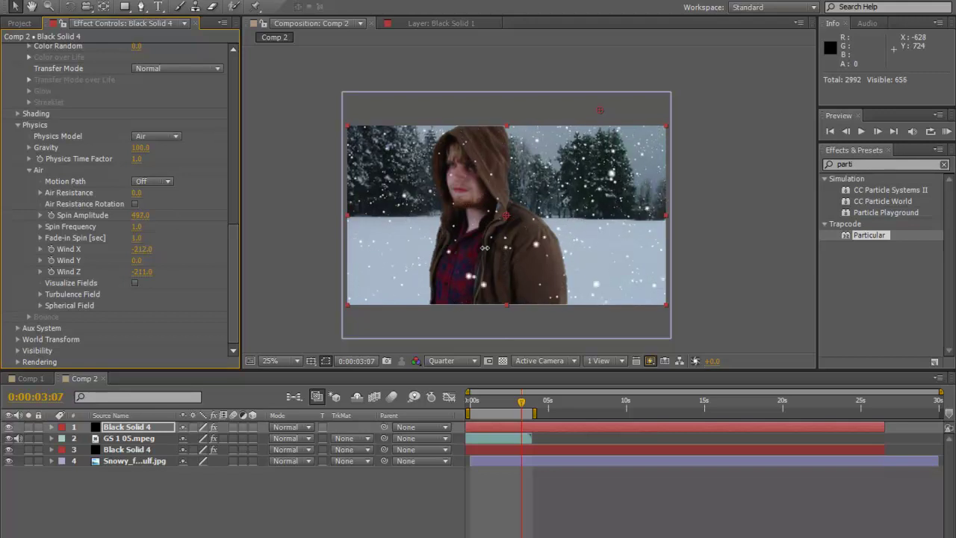
{"action": "left_click_drag", "start_coordinate": [359, 245], "coordinate": [341, 250]}
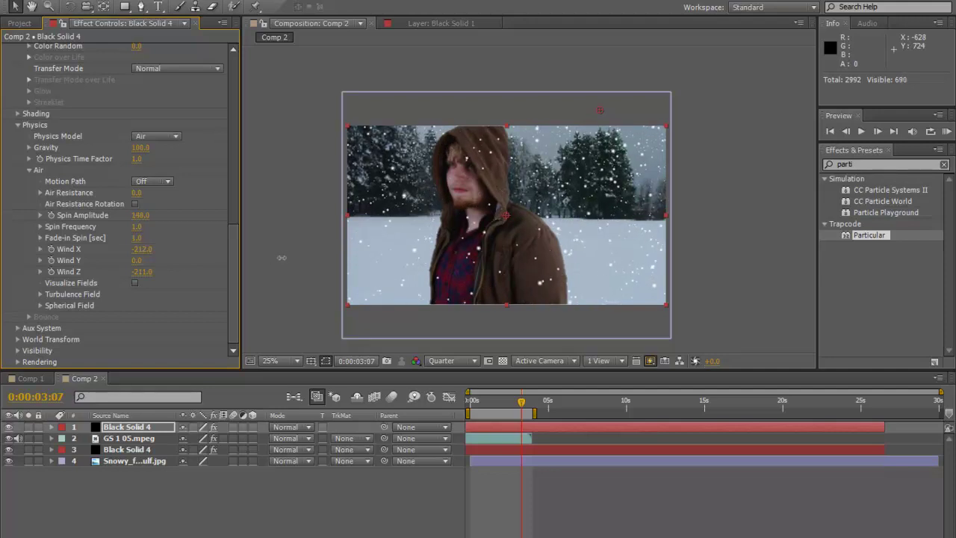
{"action": "left_click_drag", "start_coordinate": [522, 404], "coordinate": [500, 410]}
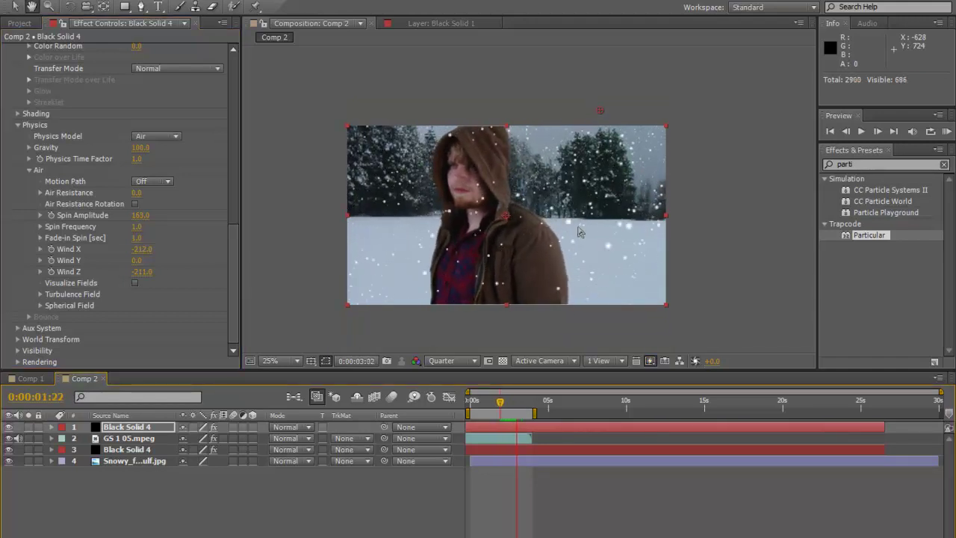
{"action": "key", "text": "space"}
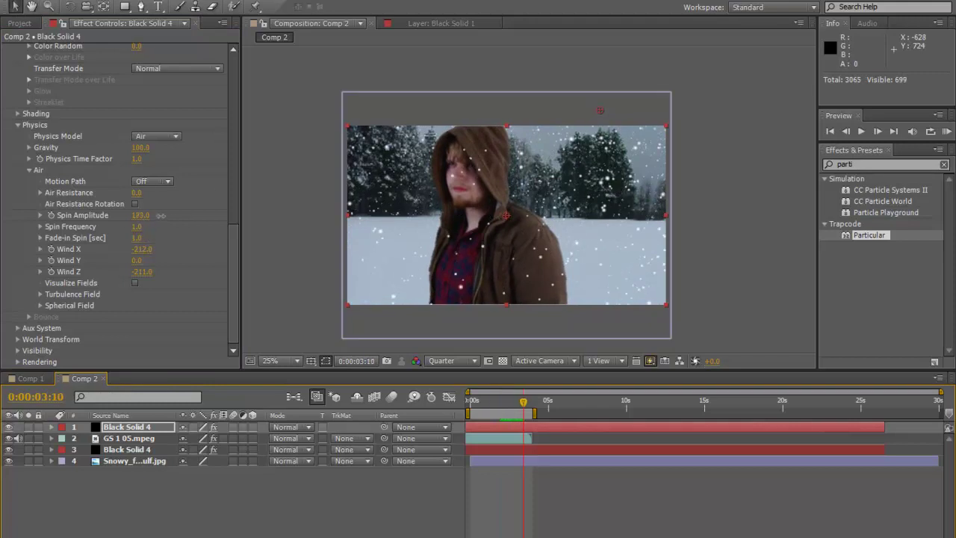
Step: Increase the front particle layer's Spin Amplitude to 321 and preview the snow from 0:00:01:11
{"action": "left_click", "coordinate": [493, 402]}
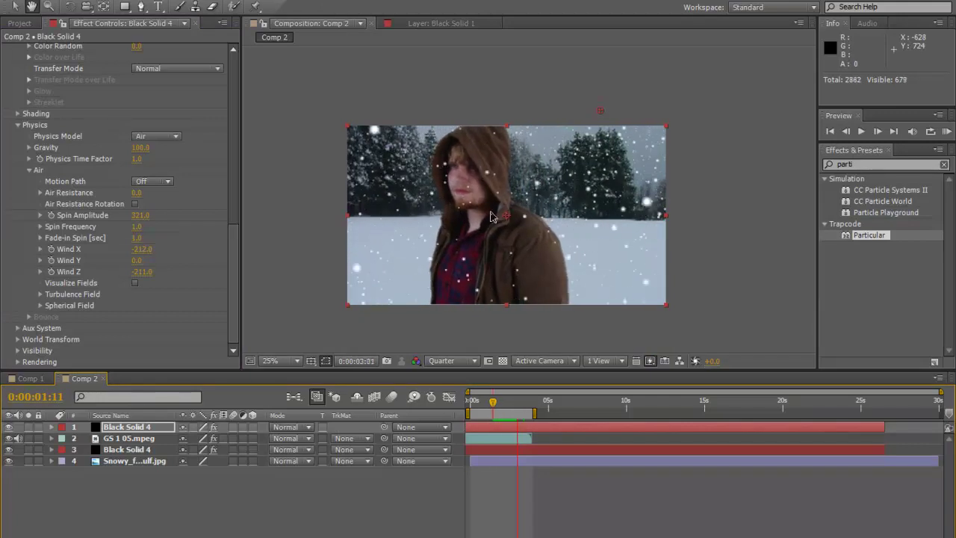
{"action": "mouse_move", "coordinate": [512, 407]}
{"action": "left_mouse_down"}
{"action": "mouse_move", "coordinate": [526, 407]}
{"action": "mouse_move", "coordinate": [500, 409]}
{"action": "left_mouse_up"}
{"action": "key", "text": "KP_0"}
{"action": "left_click", "coordinate": [199, 91]}
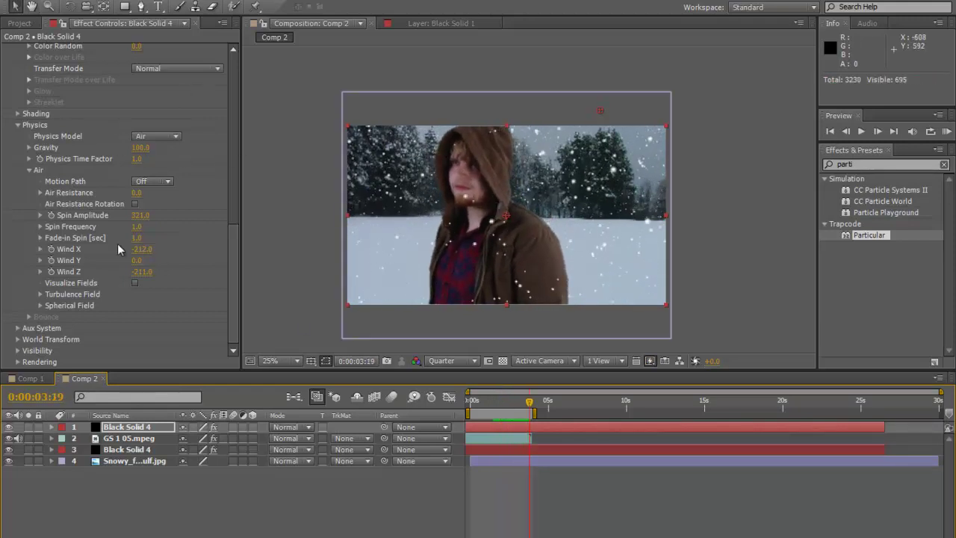
Step: On the Black Solid 4 layer behind the footage, set the air physics Spin Amplitude to about 296 and preview from the start
{"action": "left_click", "coordinate": [122, 454]}
{"action": "left_click_drag", "start_coordinate": [235, 125], "coordinate": [223, 286]}
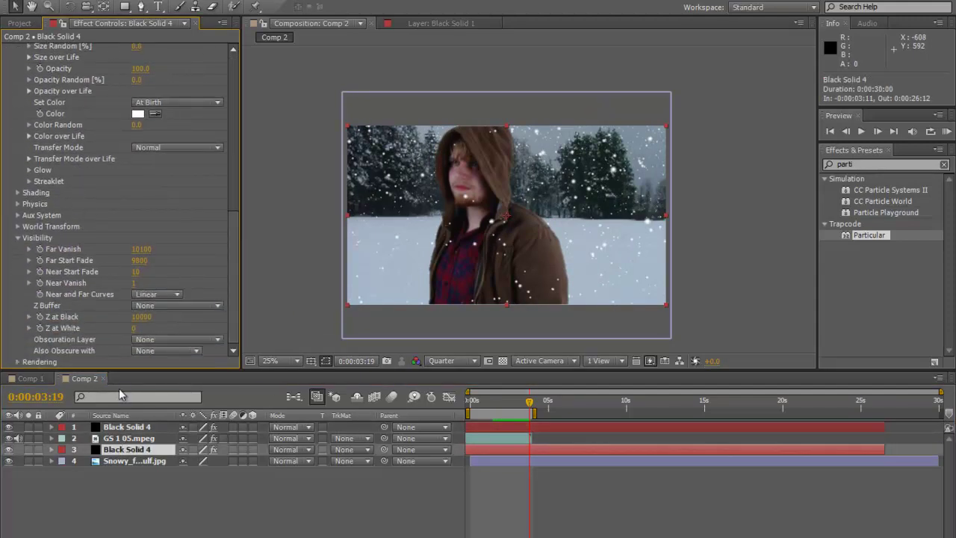
{"action": "left_click", "coordinate": [19, 239]}
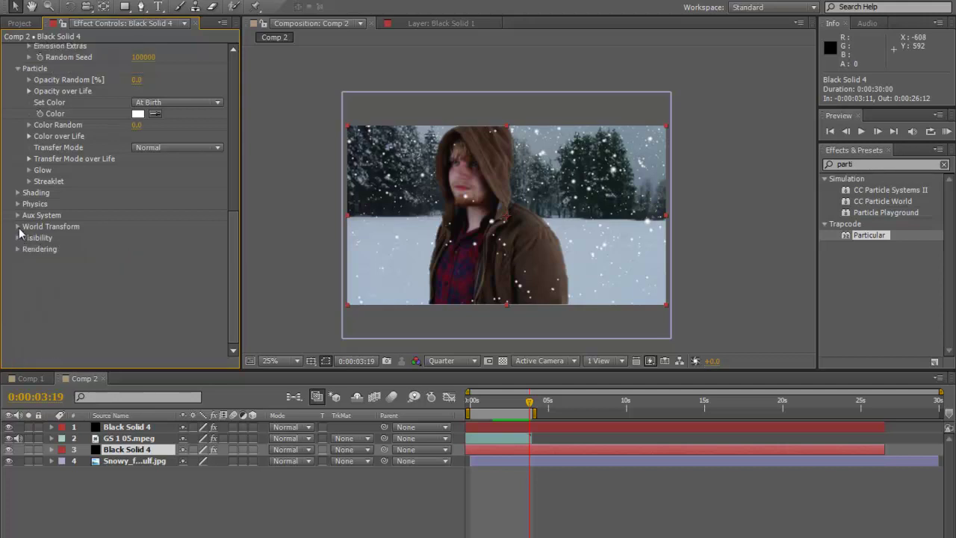
{"action": "left_click", "coordinate": [18, 318]}
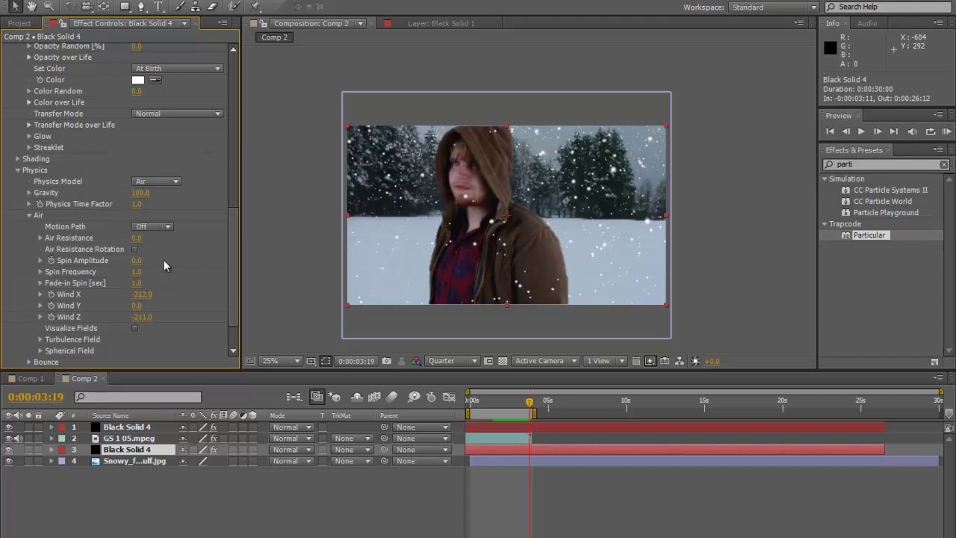
{"action": "left_click_drag", "start_coordinate": [139, 260], "coordinate": [347, 265]}
{"action": "left_click_drag", "start_coordinate": [529, 402], "coordinate": [466, 407]}
{"action": "key", "text": "space"}
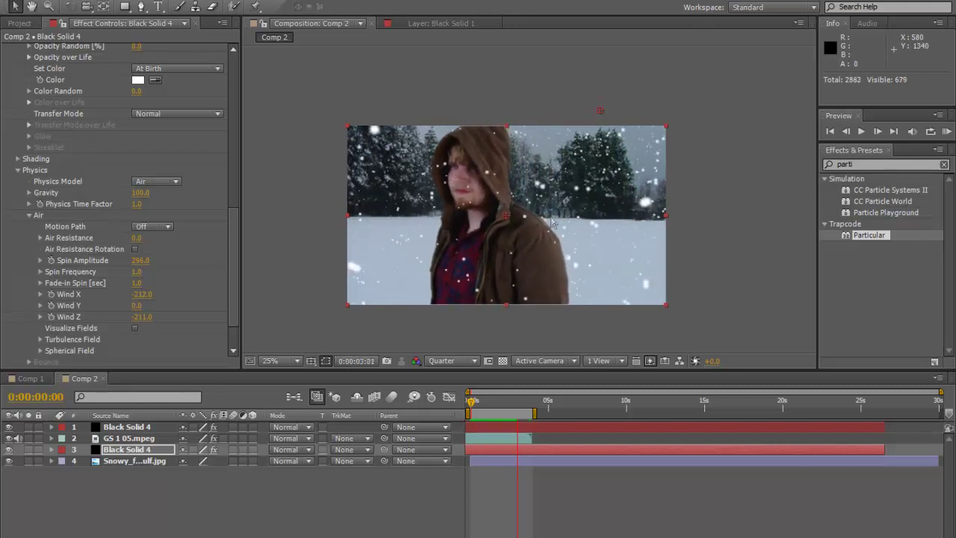
{"action": "key", "text": "space"}
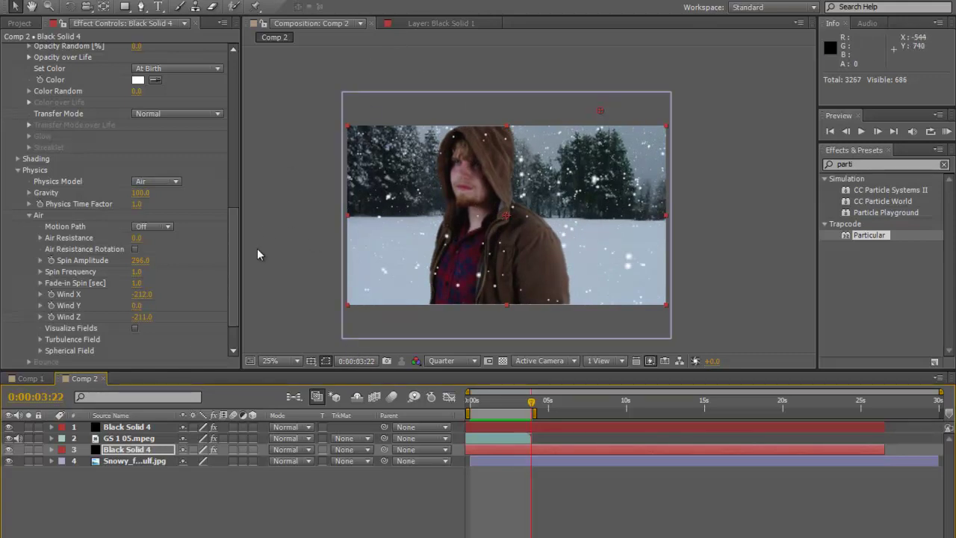
{"action": "left_click_drag", "start_coordinate": [232, 260], "coordinate": [240, 59]}
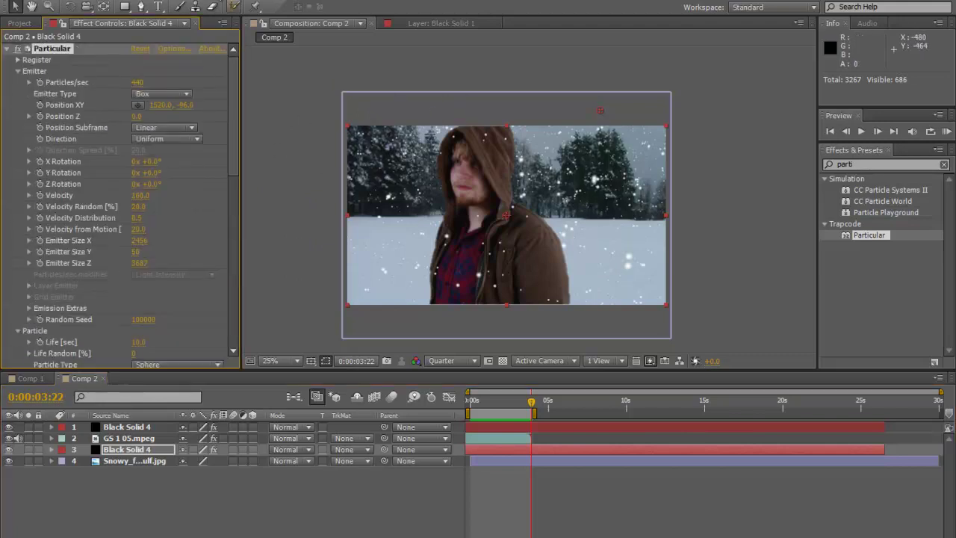
Step: Add a two-node camera named Camera 1 with the 50mm preset to the composition
{"action": "left_click", "coordinate": [88, 3]}
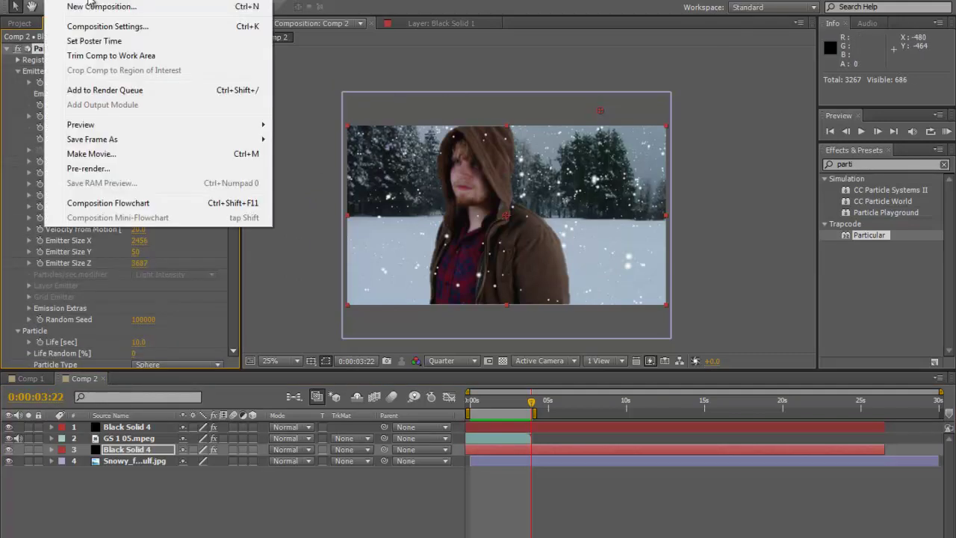
{"action": "mouse_move", "coordinate": [125, 1]}
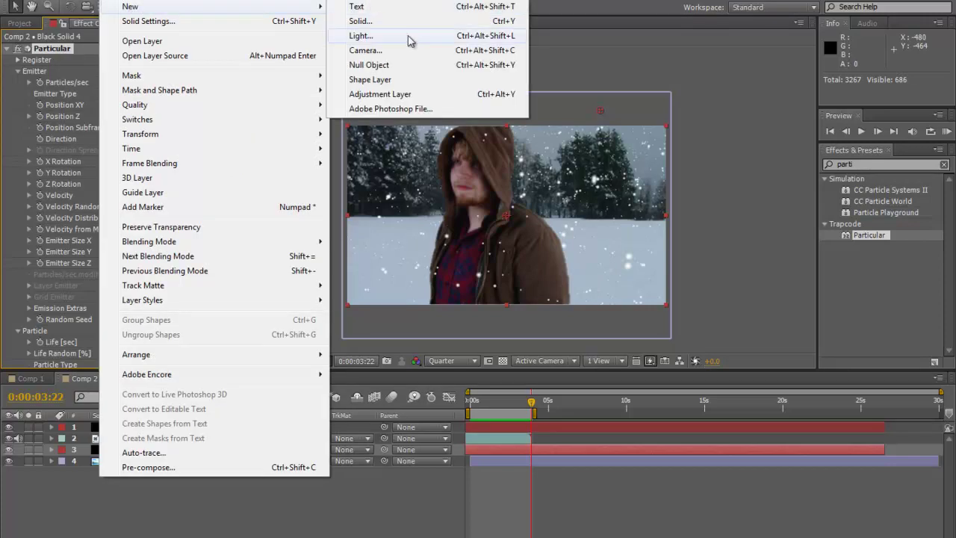
{"action": "left_click", "coordinate": [377, 53]}
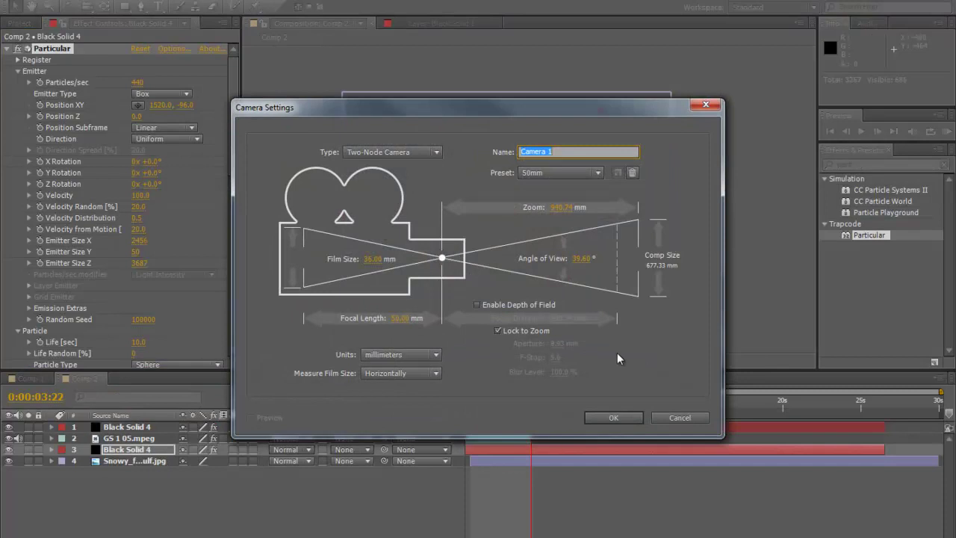
{"action": "left_click", "coordinate": [612, 418]}
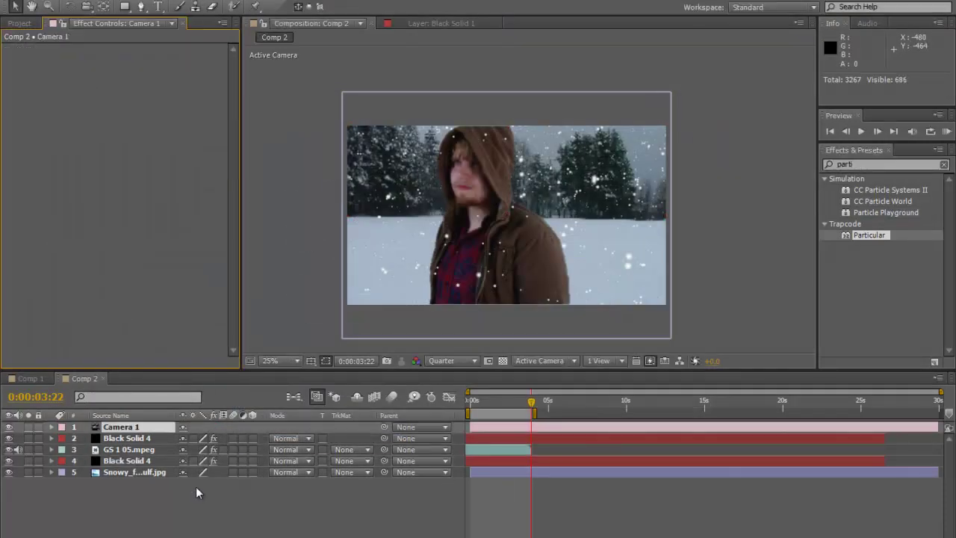
Step: Turn on Depth of Field for Camera 1, with Aperture at about 89.3 pixels and Blur Level at about 285%
{"action": "left_click", "coordinate": [128, 429]}
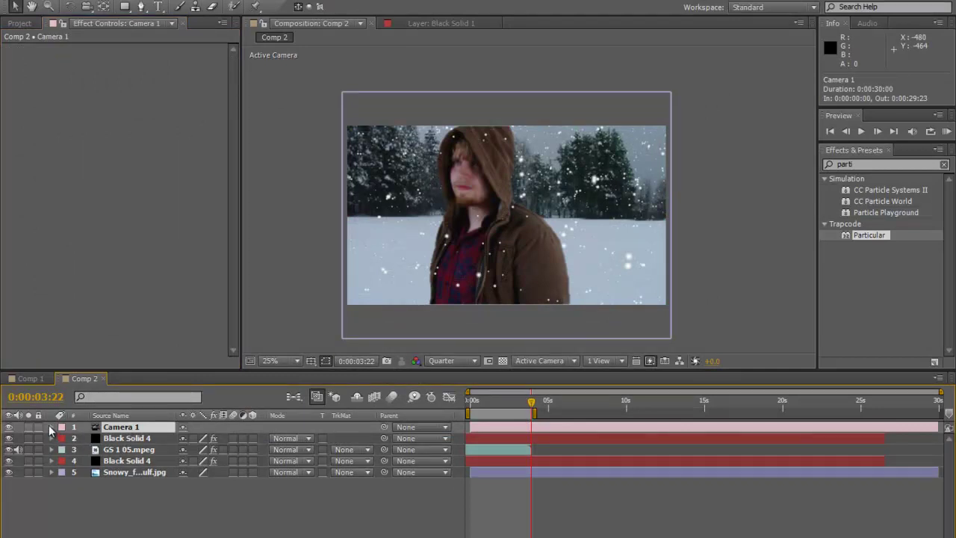
{"action": "left_click", "coordinate": [51, 427]}
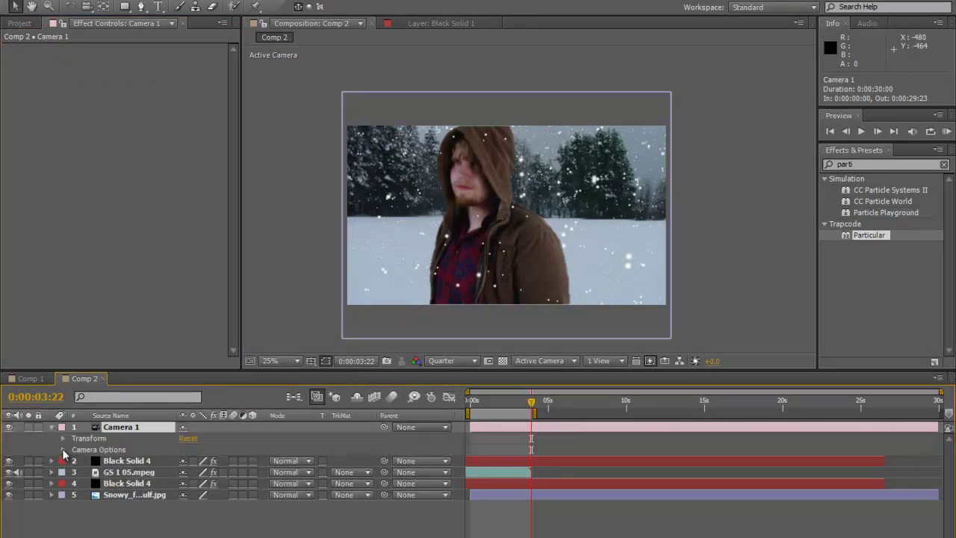
{"action": "left_click", "coordinate": [62, 449]}
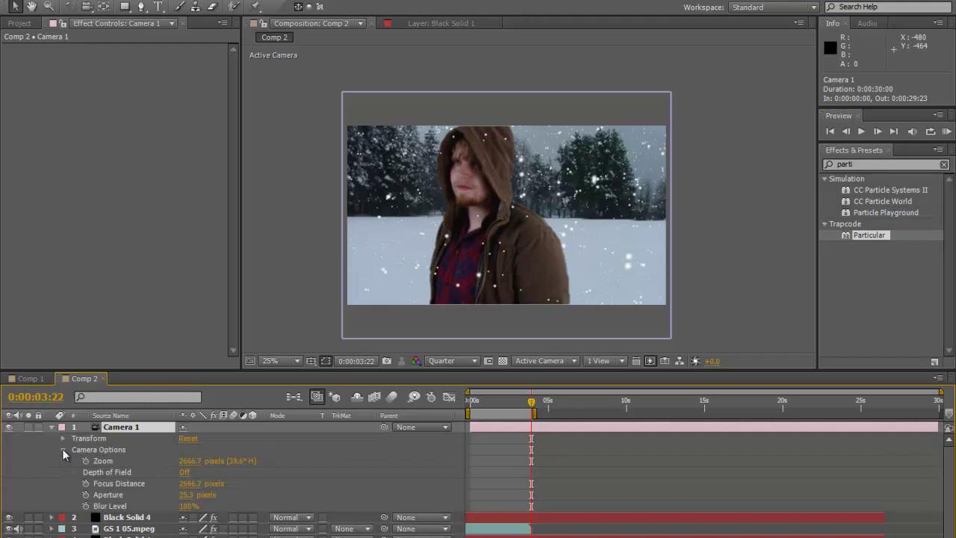
{"action": "left_click", "coordinate": [185, 474]}
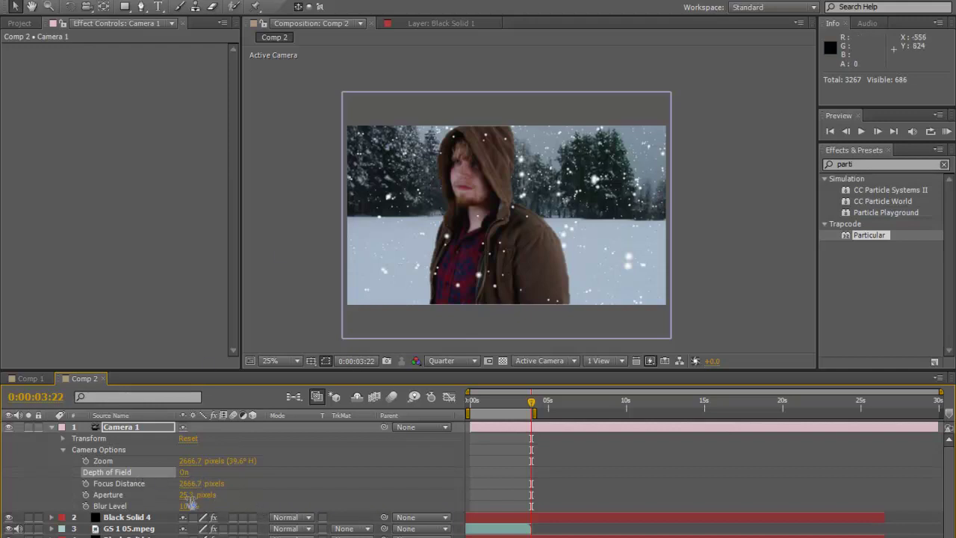
{"action": "left_click_drag", "start_coordinate": [186, 495], "coordinate": [231, 501]}
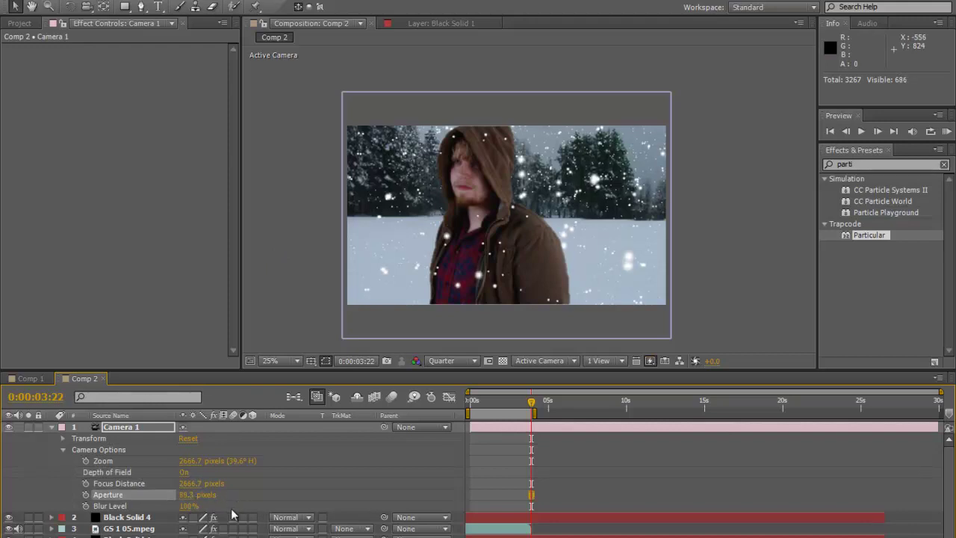
{"action": "left_click_drag", "start_coordinate": [186, 506], "coordinate": [283, 506]}
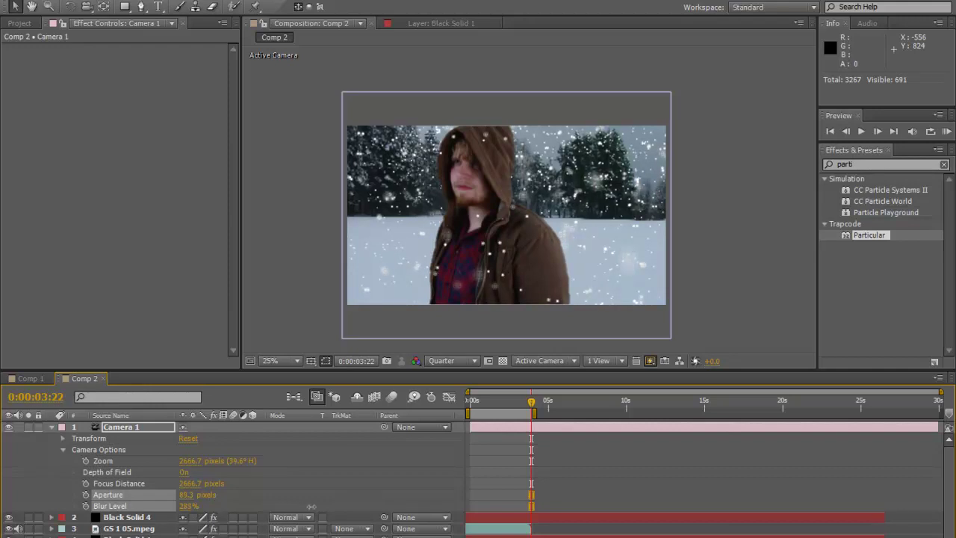
{"action": "left_click_drag", "start_coordinate": [326, 509], "coordinate": [318, 515]}
Step: Preview the depth-of-field blur on the snow from the start of the composition
{"action": "left_click", "coordinate": [531, 505]}
{"action": "left_click_drag", "start_coordinate": [514, 405], "coordinate": [469, 405]}
{"action": "key", "text": "KP_0"}
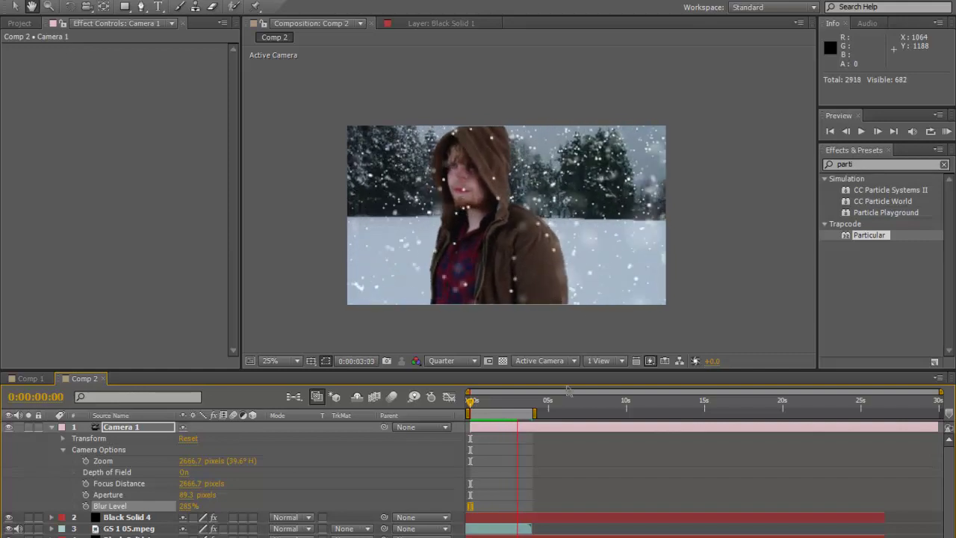
{"action": "key", "text": "space"}
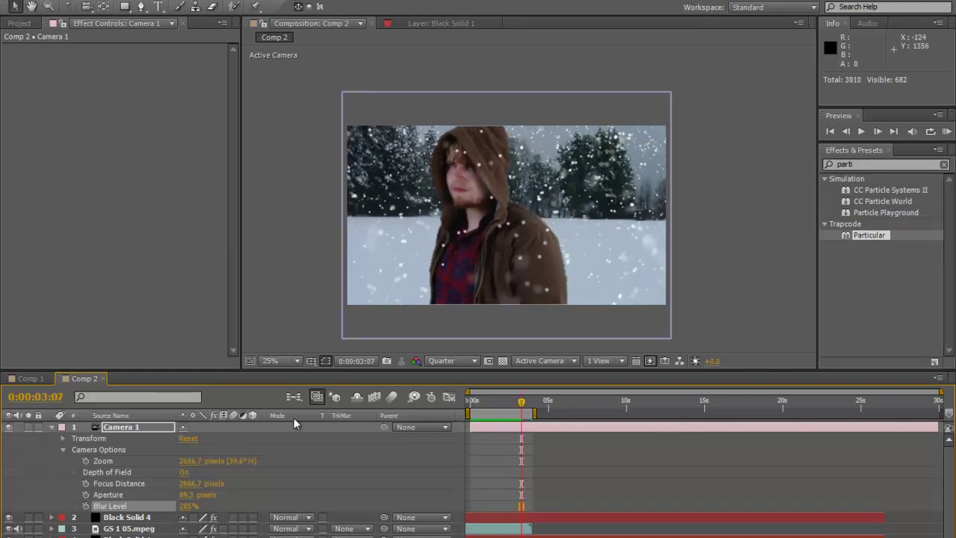
Step: Enable motion blur on both Black Solid 4 particle layers and for the whole composition
{"action": "left_click", "coordinate": [51, 427]}
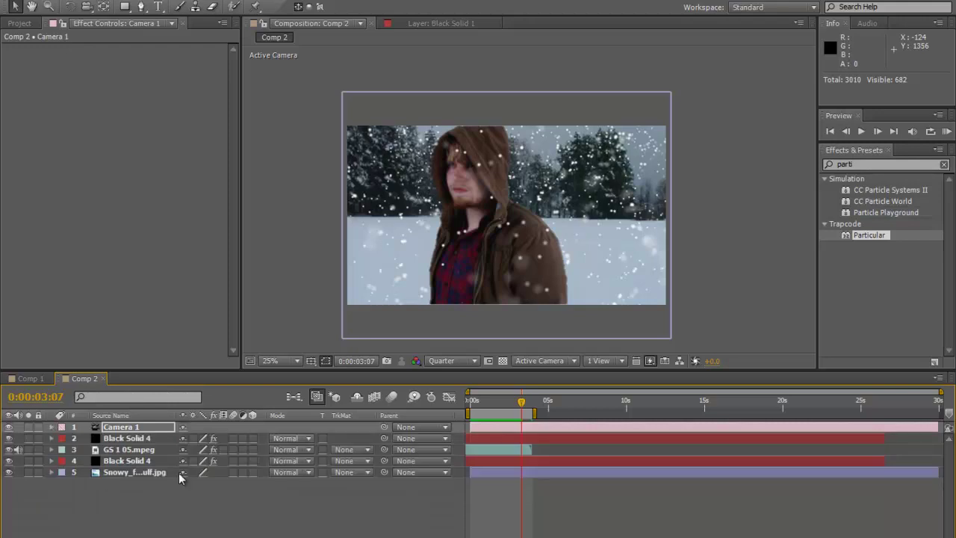
{"action": "left_click", "coordinate": [233, 439]}
{"action": "left_click", "coordinate": [232, 461]}
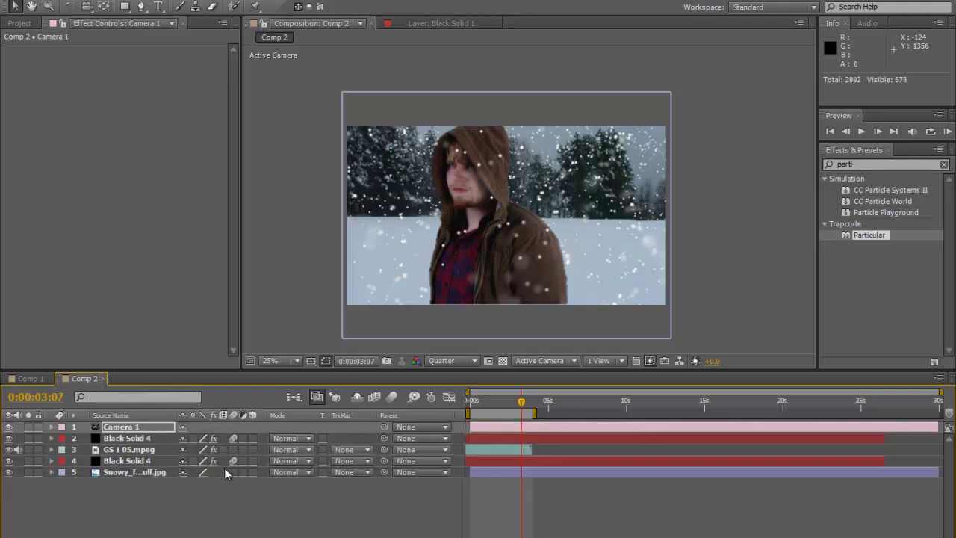
{"action": "left_click", "coordinate": [392, 398]}
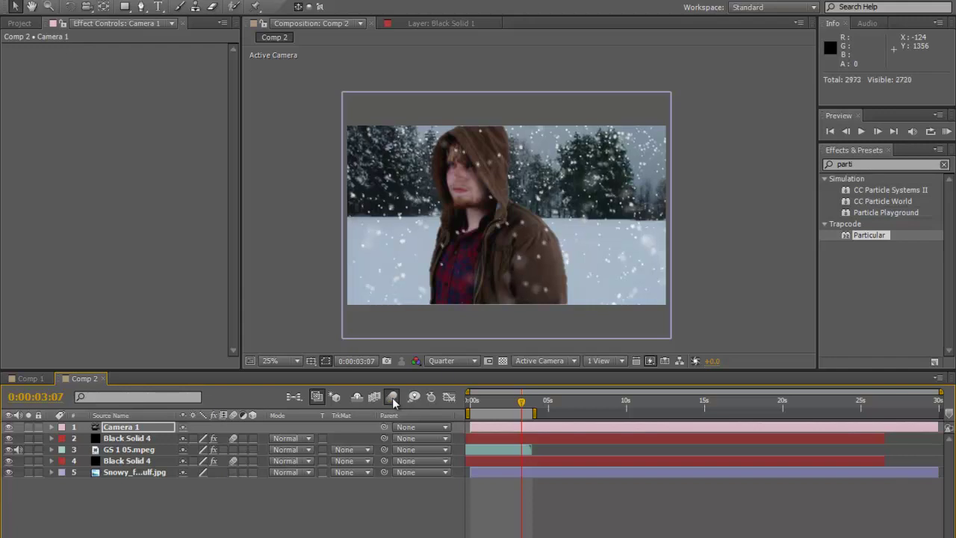
Step: Preview the motion-blurred snow from the start, stop at 0:00:01:12 and examine the flakes and background up close
{"action": "left_click_drag", "start_coordinate": [485, 401], "coordinate": [473, 401]}
{"action": "key", "text": "space"}
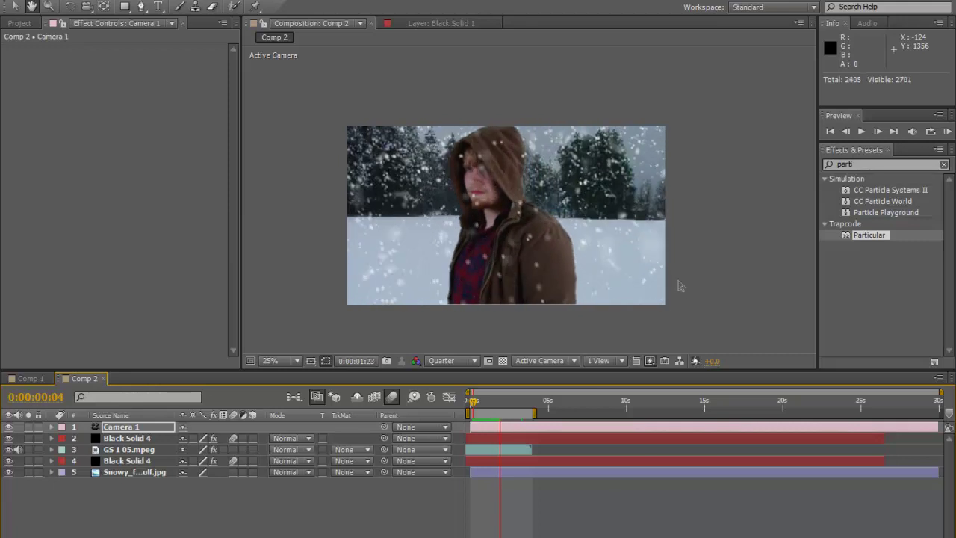
{"action": "left_click", "coordinate": [534, 407]}
{"action": "key", "text": "KP_0"}
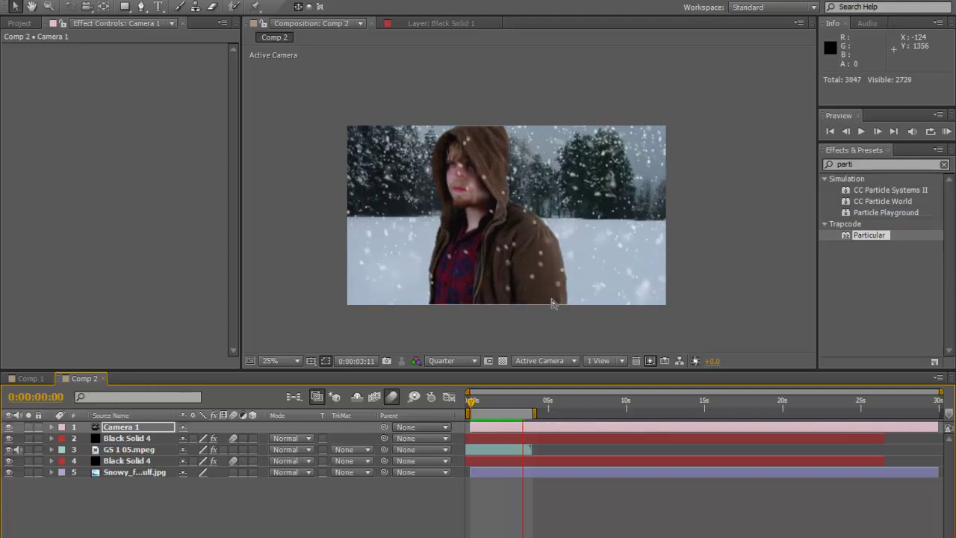
{"action": "left_click", "coordinate": [540, 413]}
{"action": "left_click_drag", "start_coordinate": [527, 404], "coordinate": [478, 409]}
{"action": "left_click", "coordinate": [345, 251]}
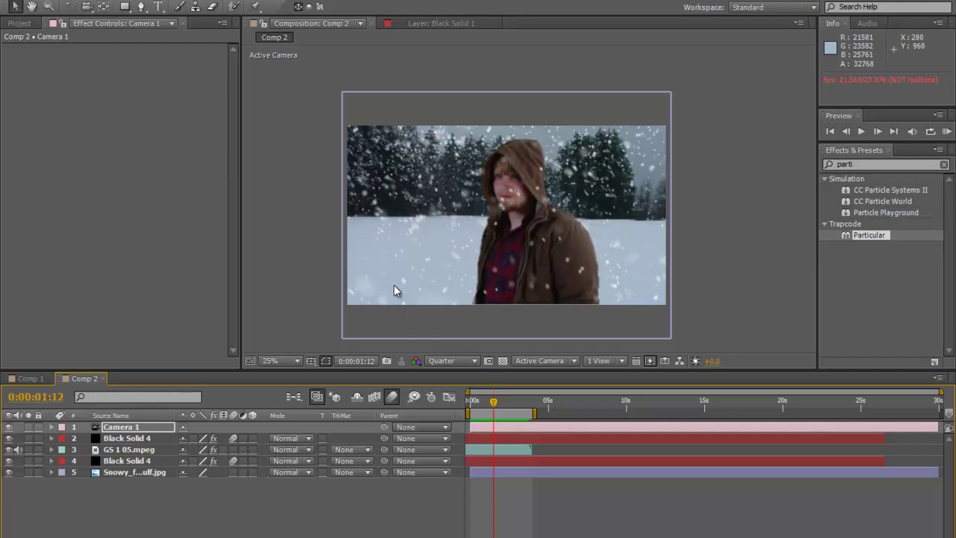
{"action": "scroll", "coordinate": [474, 205], "scroll_direction": "up", "scroll_amount": 2}
{"action": "scroll", "coordinate": [473, 200], "scroll_direction": "down", "scroll_amount": 2}
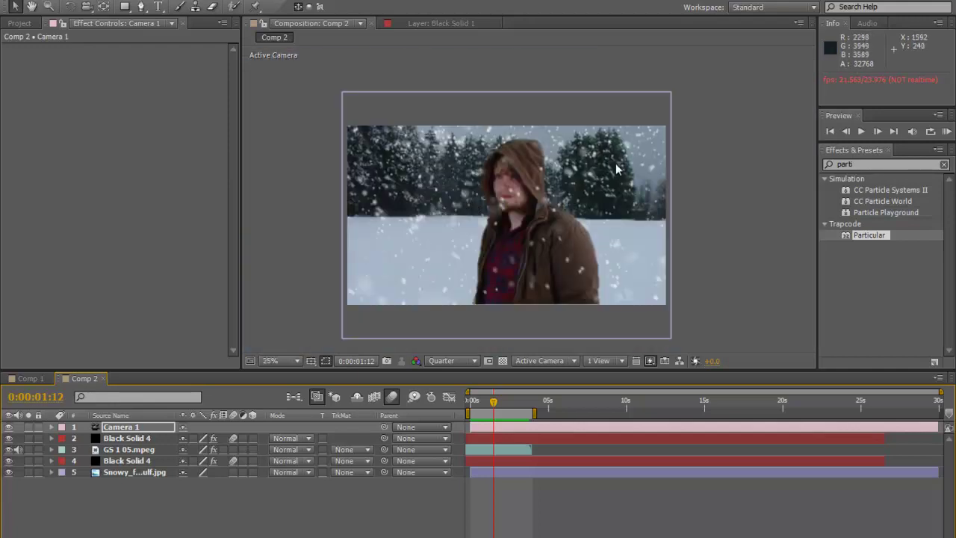
{"action": "scroll", "coordinate": [525, 219], "scroll_direction": "up", "scroll_amount": 2}
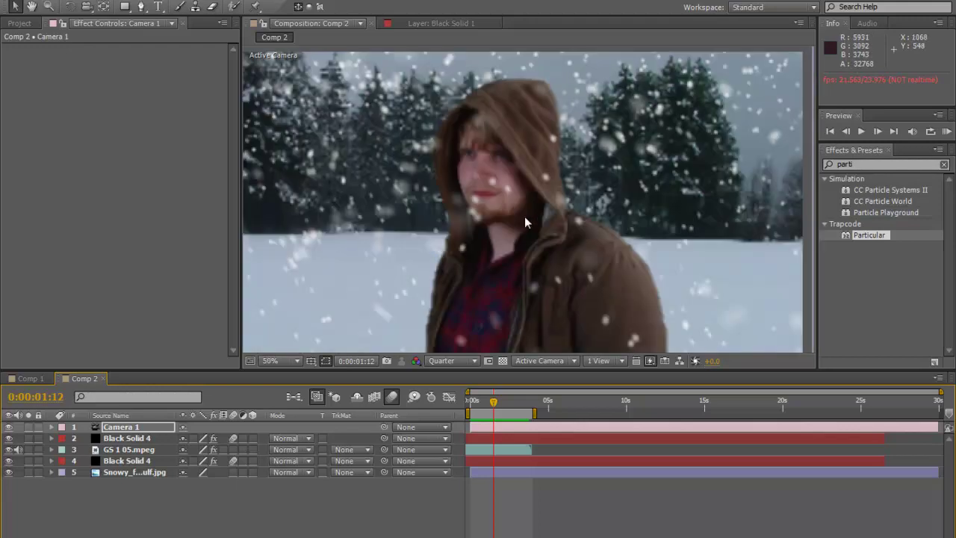
Step: Apply the Lens Blur effect to the snowy field background layer and set its Iris Radius to 18
{"action": "left_click", "coordinate": [121, 473]}
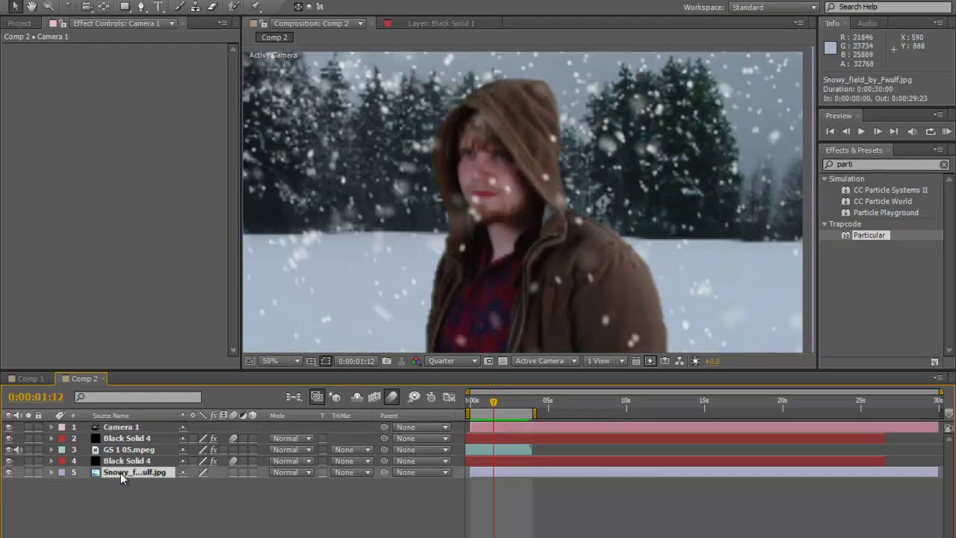
{"action": "scroll", "coordinate": [508, 197], "scroll_direction": "down", "scroll_amount": 2}
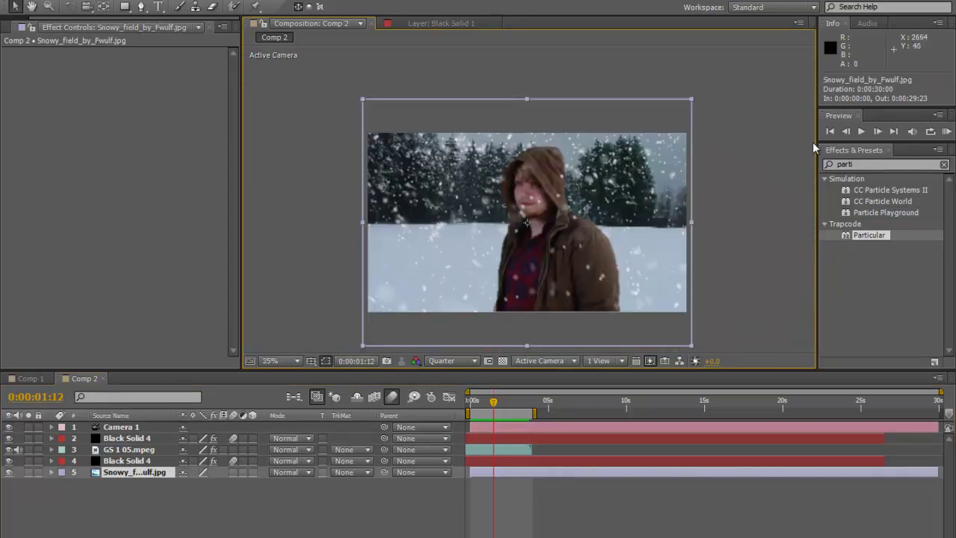
{"action": "left_click", "coordinate": [863, 163]}
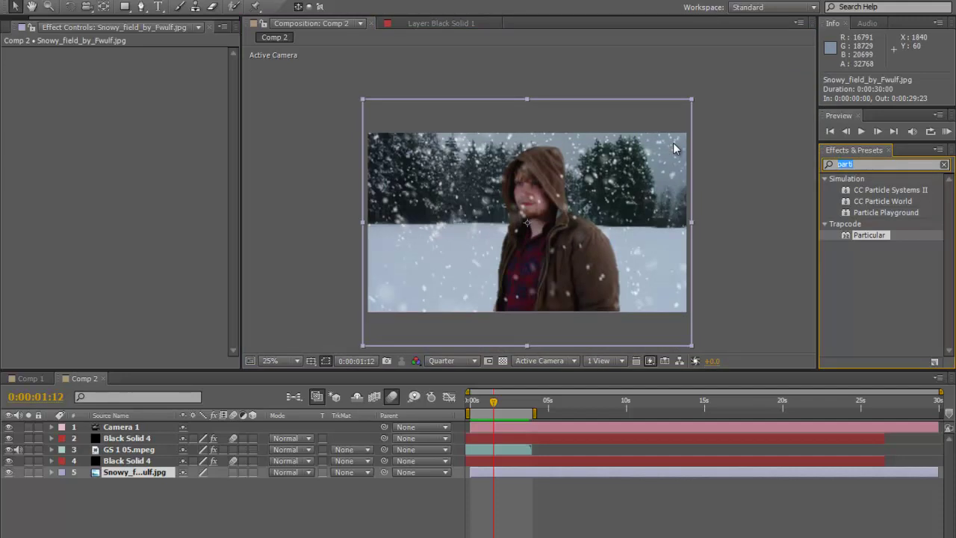
{"action": "type", "text": "lens"}
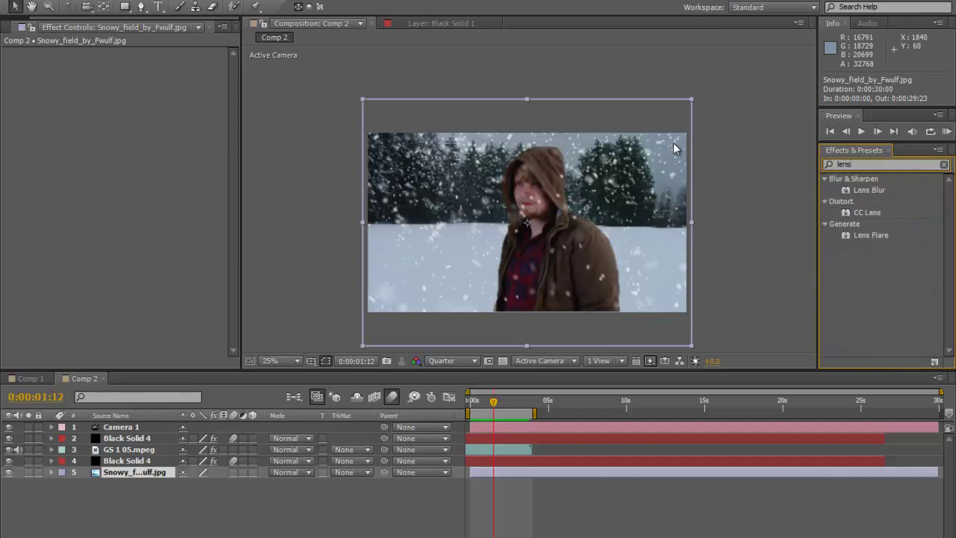
{"action": "left_click", "coordinate": [861, 162]}
{"action": "left_click", "coordinate": [861, 190]}
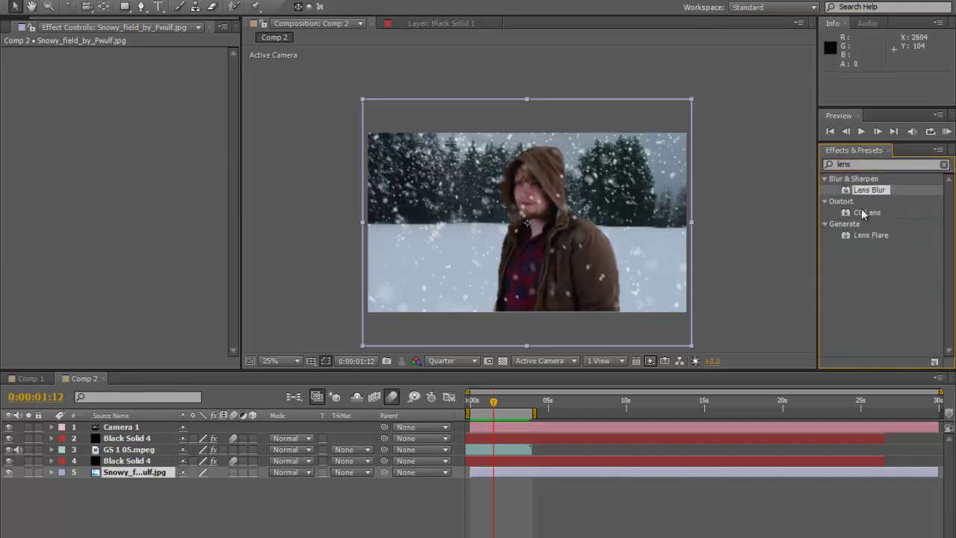
{"action": "left_click_drag", "start_coordinate": [859, 192], "coordinate": [526, 472]}
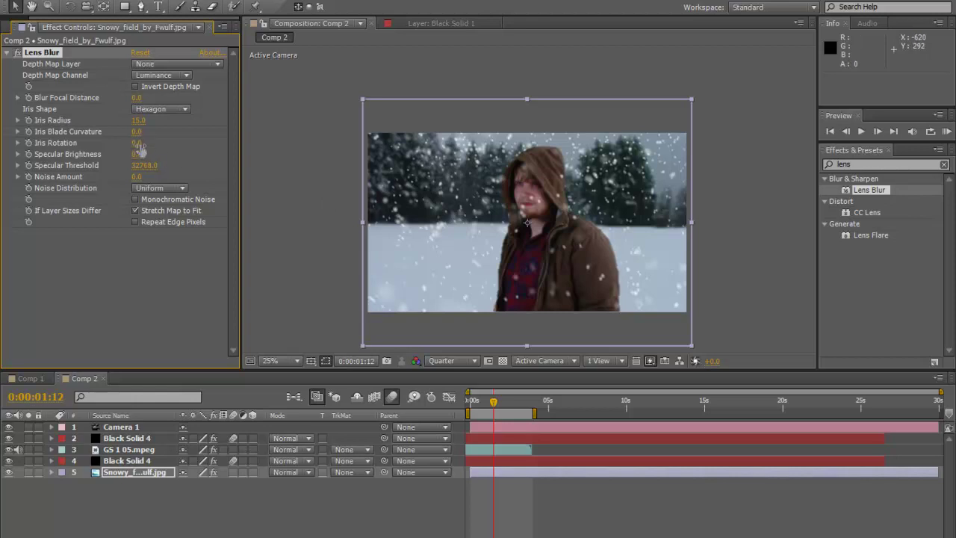
{"action": "mouse_move", "coordinate": [139, 120]}
{"action": "left_mouse_down"}
{"action": "mouse_move", "coordinate": [210, 121]}
{"action": "mouse_move", "coordinate": [139, 121]}
{"action": "mouse_move", "coordinate": [154, 121]}
{"action": "left_mouse_up"}
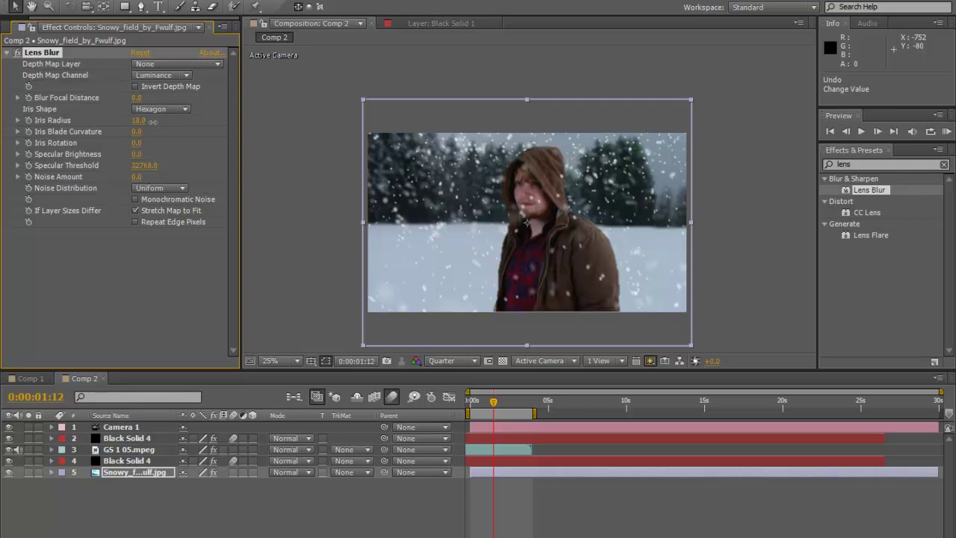
Step: Set the composition's preview resolution to Full and examine the blurred background behind the subject
{"action": "scroll", "coordinate": [546, 200], "scroll_direction": "up", "scroll_amount": 1}
{"action": "scroll", "coordinate": [546, 200], "scroll_direction": "down", "scroll_amount": 1}
{"action": "left_click", "coordinate": [452, 361]}
{"action": "left_click", "coordinate": [454, 399]}
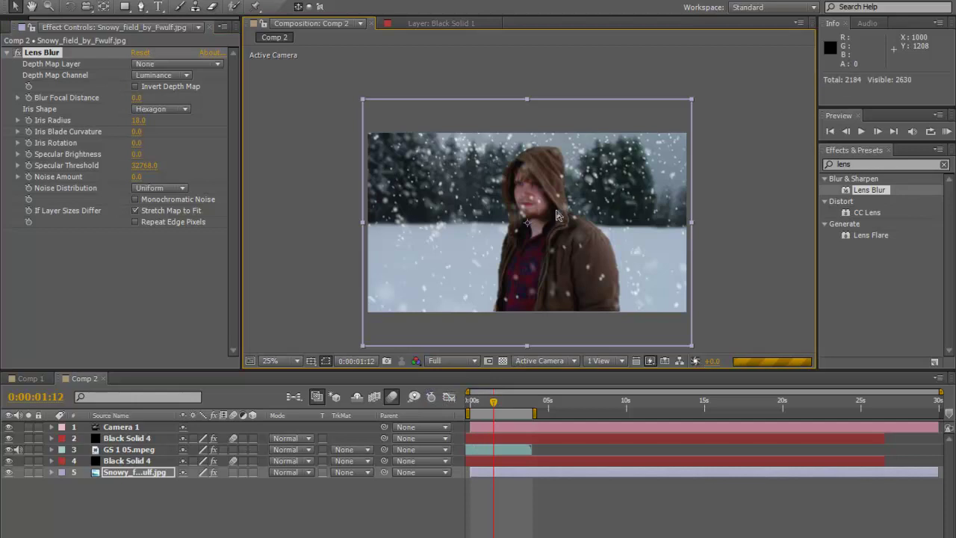
{"action": "scroll", "coordinate": [533, 217], "scroll_direction": "up", "scroll_amount": 1}
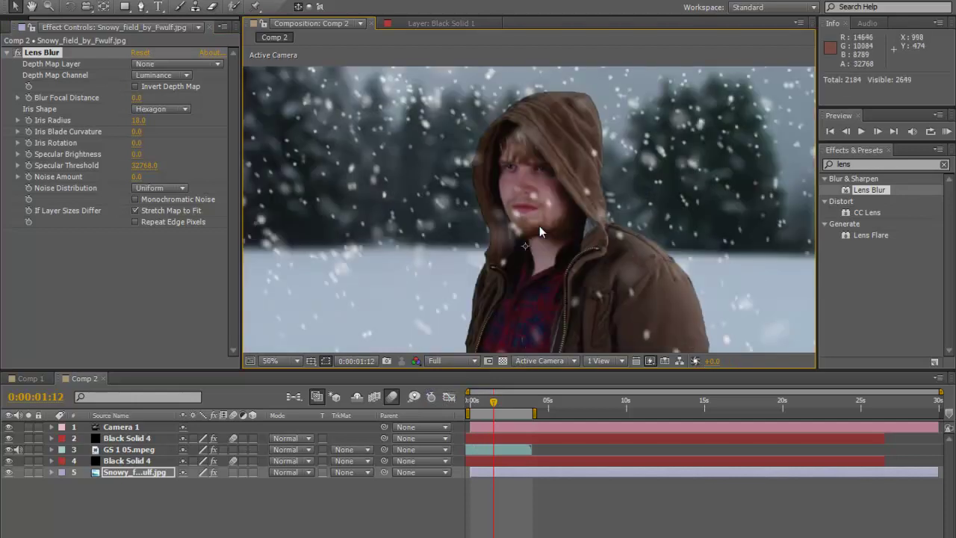
Step: Reduce the Lens Blur Iris Radius on the snowy field background to 8
{"action": "left_click_drag", "start_coordinate": [563, 258], "coordinate": [575, 184]}
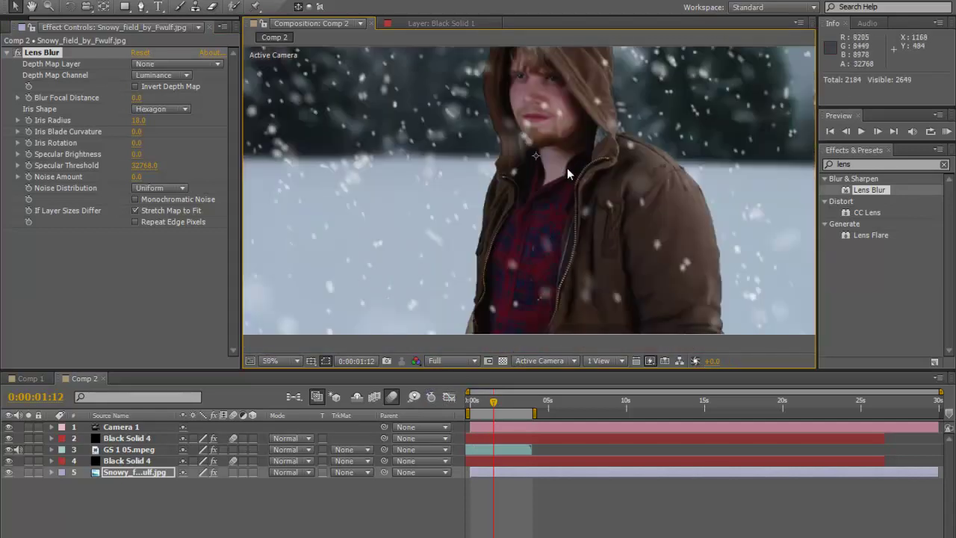
{"action": "left_click_drag", "start_coordinate": [547, 152], "coordinate": [507, 170]}
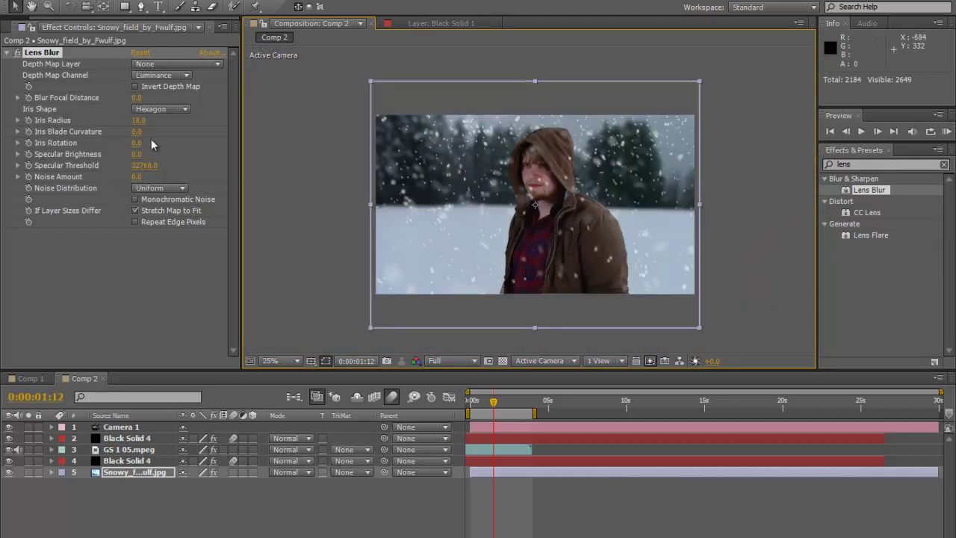
{"action": "left_click_drag", "start_coordinate": [146, 124], "coordinate": [140, 130]}
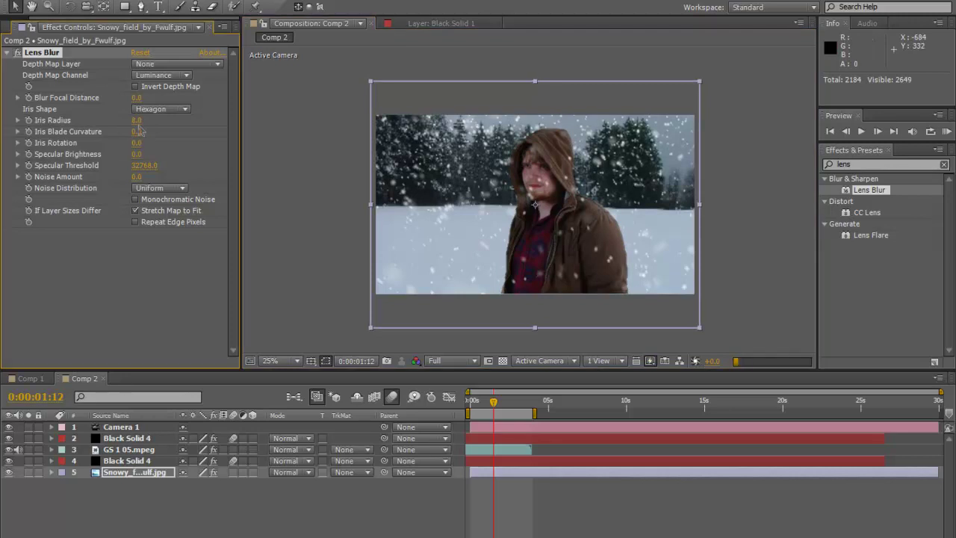
{"action": "scroll", "coordinate": [431, 224], "scroll_direction": "up", "scroll_amount": 1}
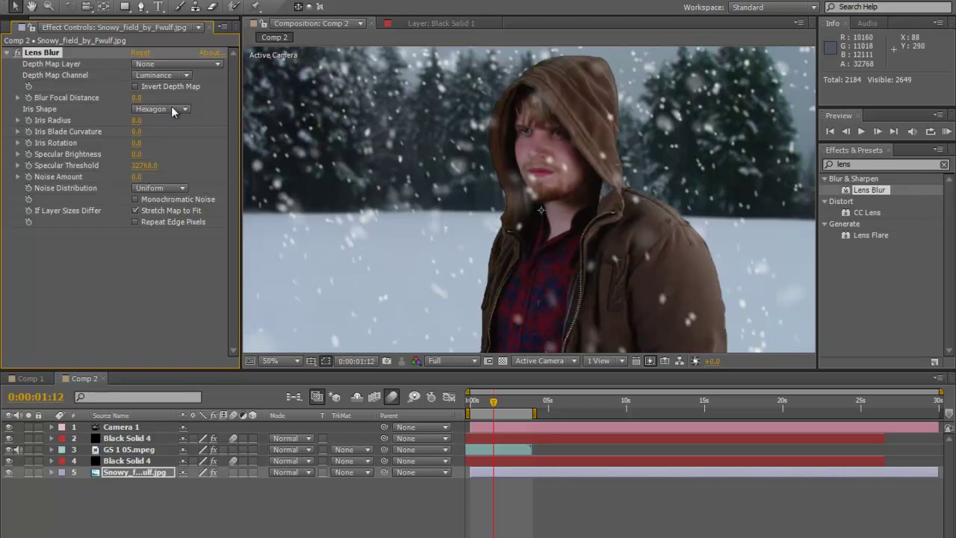
Step: Apply the Curves effect to the GS 1 05.mpeg footage and pull the RGB curve's midpoint slightly down to darken the subject
{"action": "double_click", "coordinate": [873, 164]}
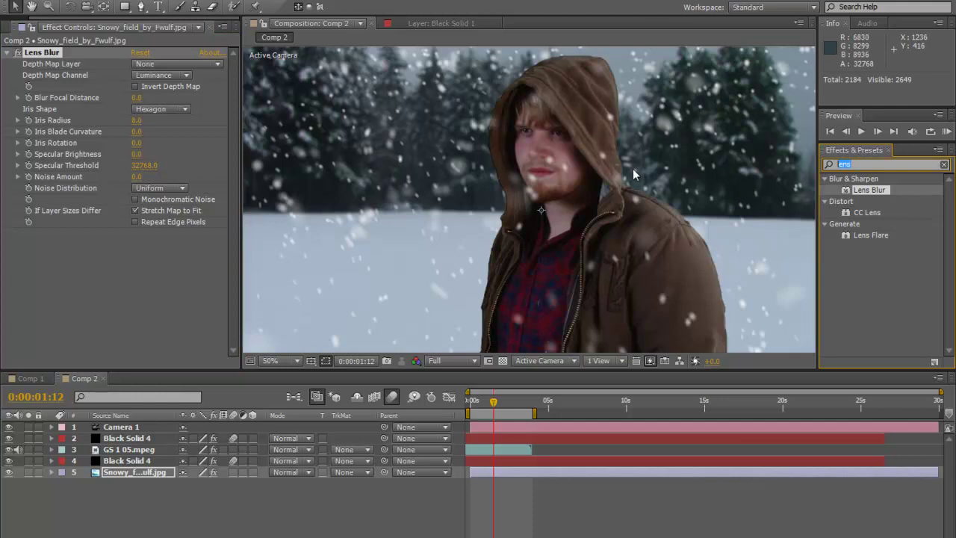
{"action": "type", "text": "curves"}
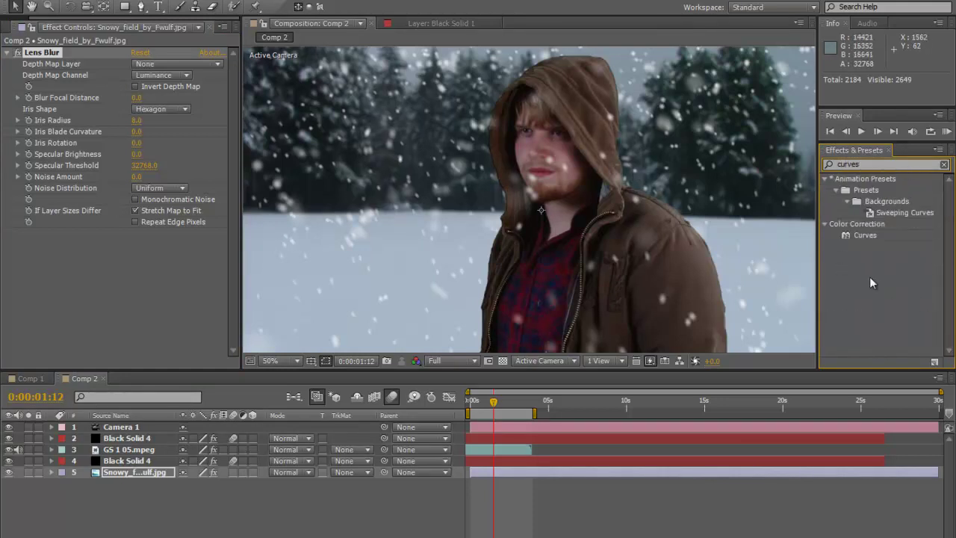
{"action": "left_click_drag", "start_coordinate": [851, 235], "coordinate": [521, 451]}
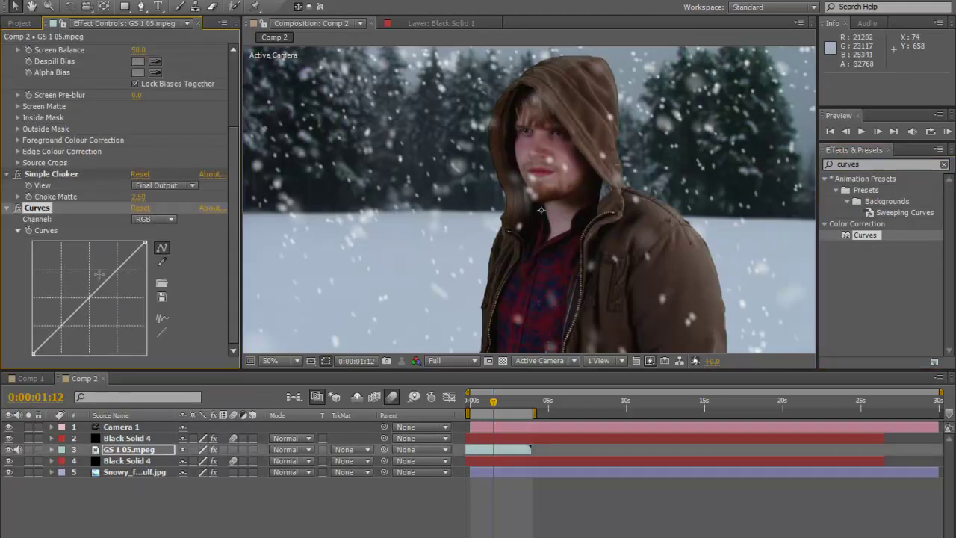
{"action": "left_click_drag", "start_coordinate": [89, 298], "coordinate": [162, 282]}
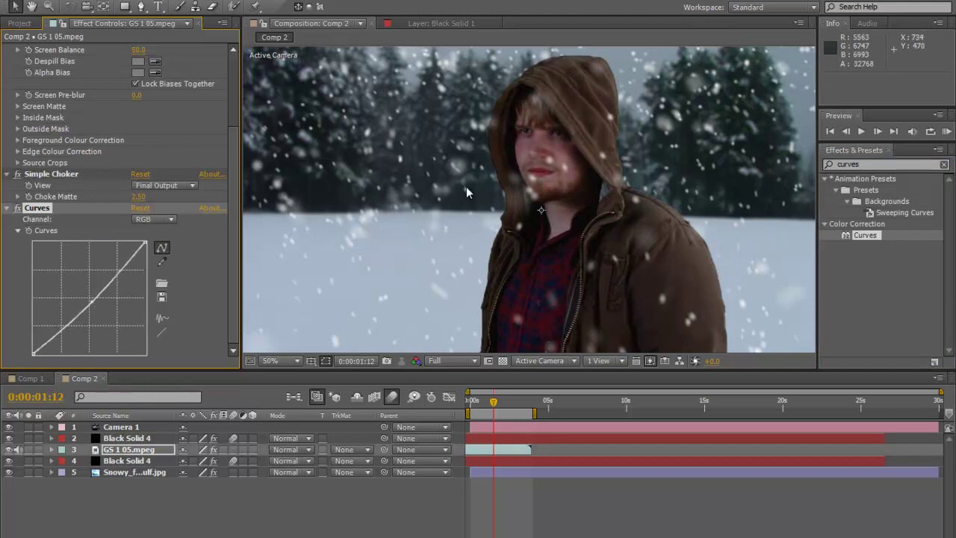
{"action": "scroll", "coordinate": [393, 273], "scroll_direction": "down", "scroll_amount": 2}
{"action": "scroll", "coordinate": [594, 158], "scroll_direction": "up", "scroll_amount": 2}
{"action": "left_click_drag", "start_coordinate": [593, 158], "coordinate": [387, 240]}
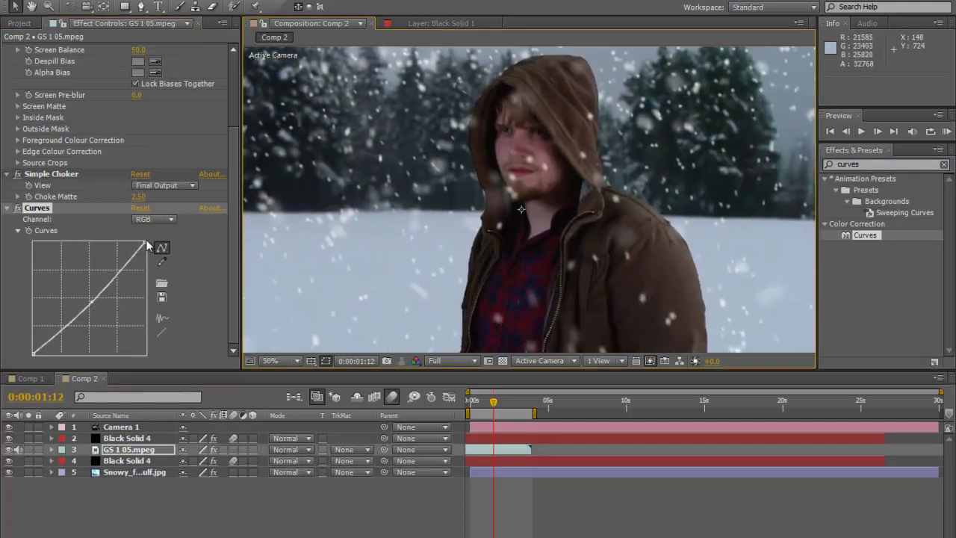
Step: Lower the white end of the subject's RGB curve and readjust its midpoint and black end to reduce the contrast
{"action": "left_click_drag", "start_coordinate": [146, 244], "coordinate": [145, 257]}
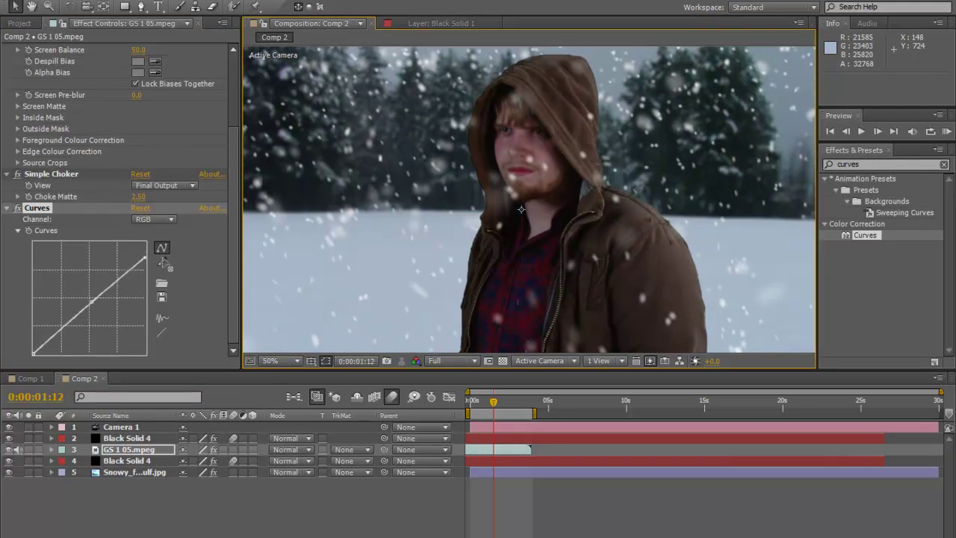
{"action": "left_click_drag", "start_coordinate": [91, 303], "coordinate": [97, 320]}
{"action": "left_click_drag", "start_coordinate": [98, 320], "coordinate": [91, 310]}
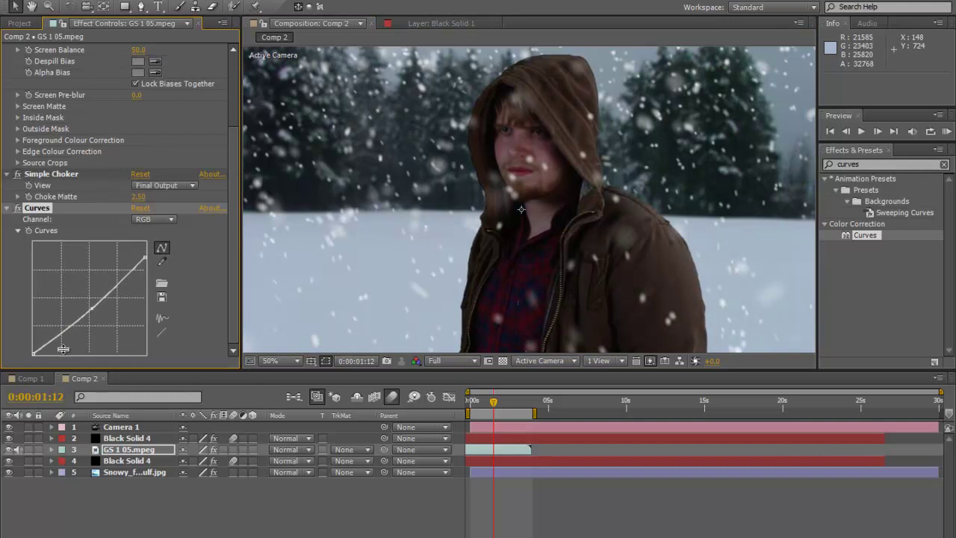
{"action": "left_click_drag", "start_coordinate": [36, 357], "coordinate": [38, 360]}
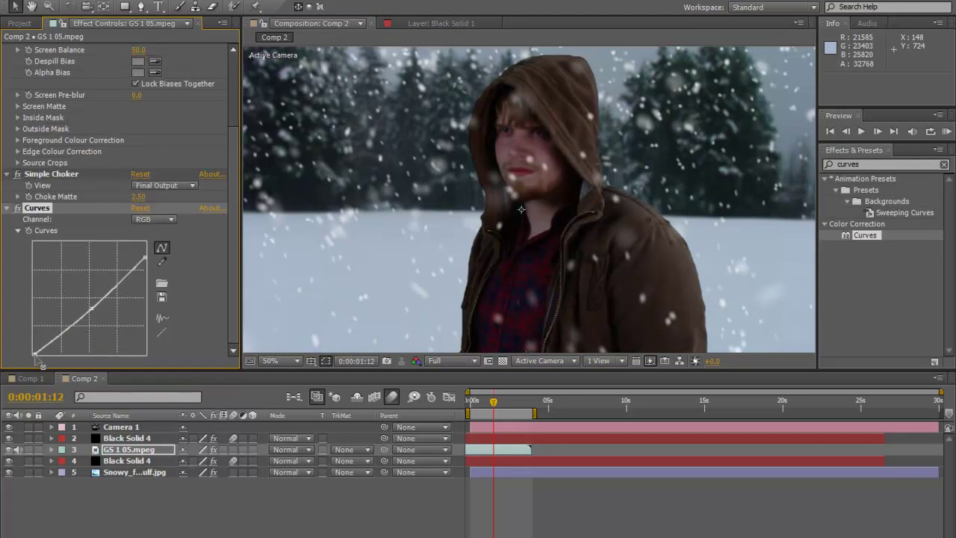
{"action": "left_click_drag", "start_coordinate": [91, 307], "coordinate": [97, 317]}
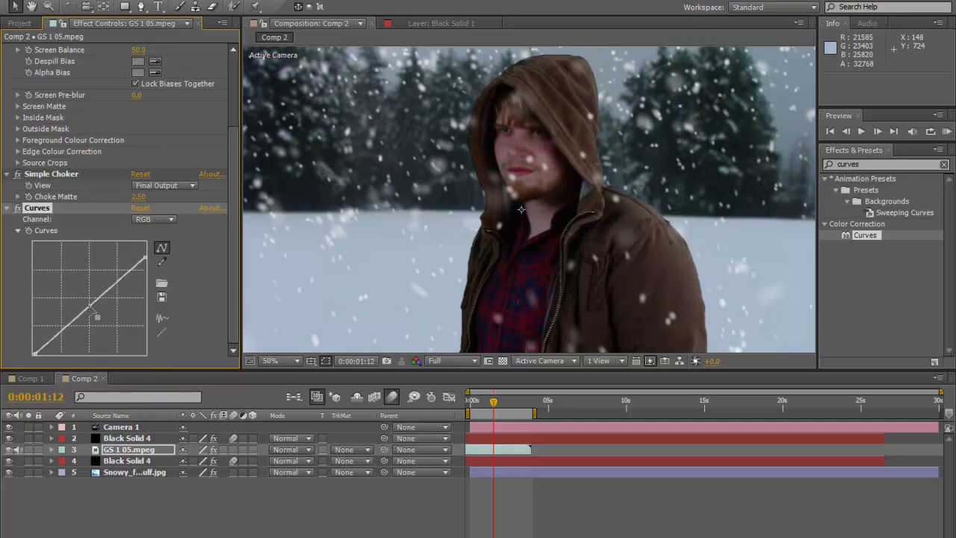
{"action": "left_click_drag", "start_coordinate": [144, 259], "coordinate": [154, 275]}
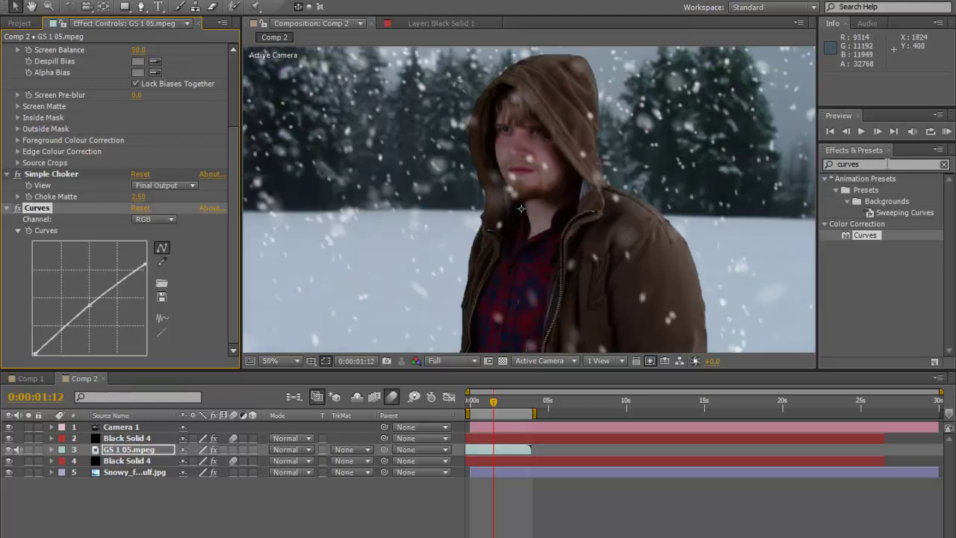
Step: Apply Hue/Saturation to the GS 1 05.mpeg footage and set the Reds channel's saturation to -29
{"action": "left_click", "coordinate": [888, 163]}
{"action": "type", "text": "sat"}
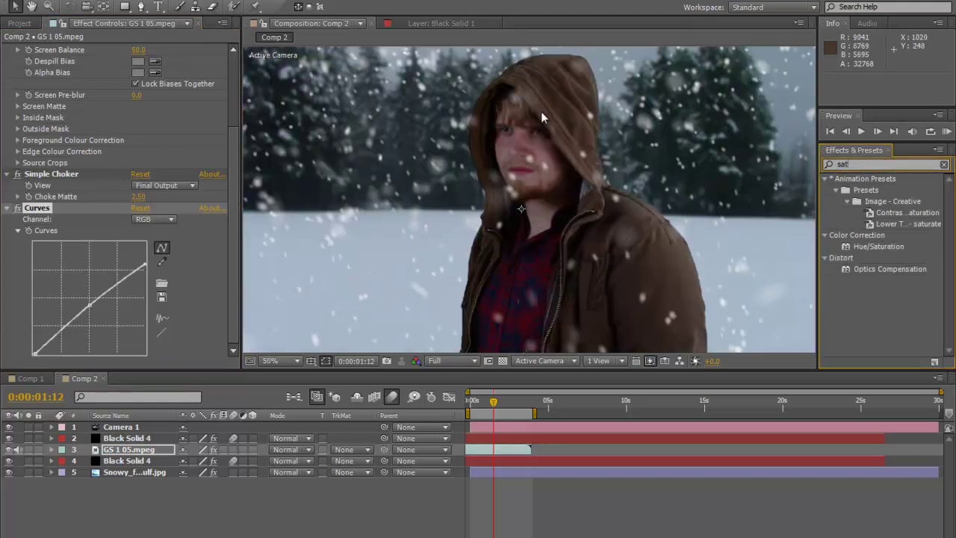
{"action": "left_click_drag", "start_coordinate": [846, 246], "coordinate": [513, 452]}
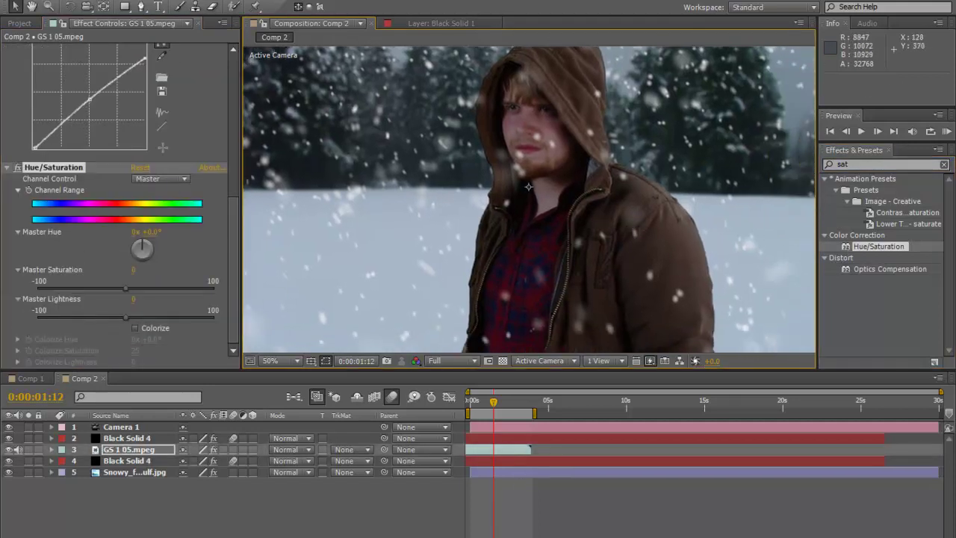
{"action": "left_click", "coordinate": [161, 179]}
{"action": "left_click", "coordinate": [161, 207]}
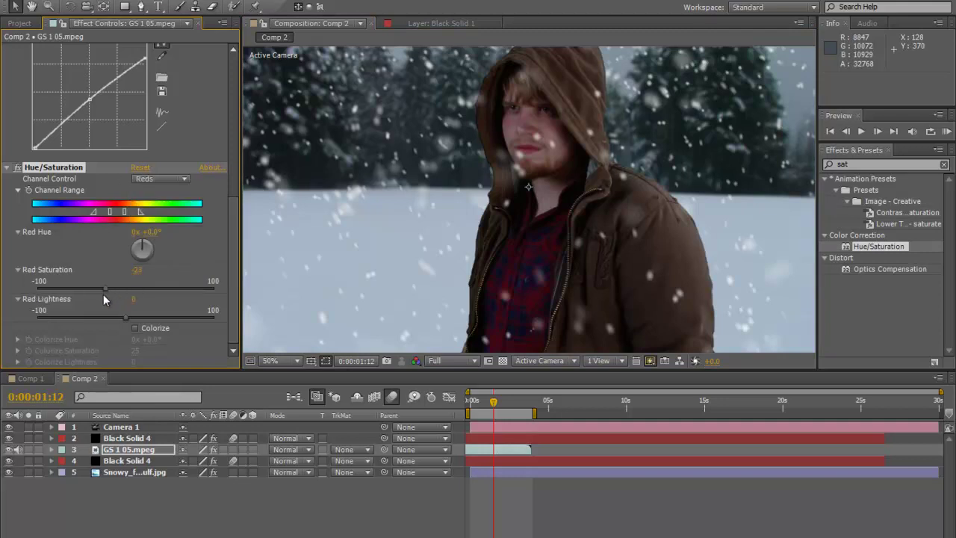
{"action": "left_click_drag", "start_coordinate": [105, 294], "coordinate": [94, 292]}
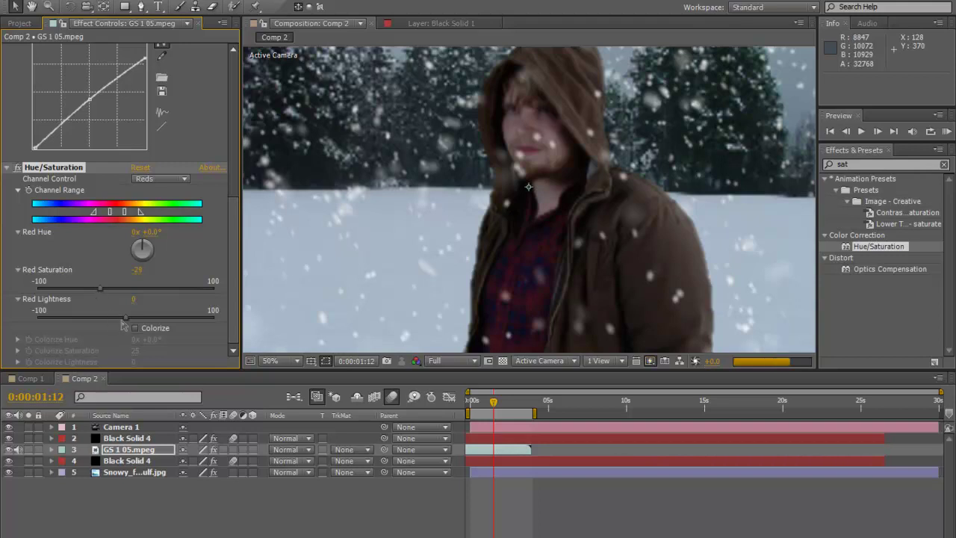
Step: Set the Yellows channel's saturation to -7 in the footage's Hue/Saturation effect
{"action": "left_click", "coordinate": [161, 178]}
{"action": "left_click", "coordinate": [160, 222]}
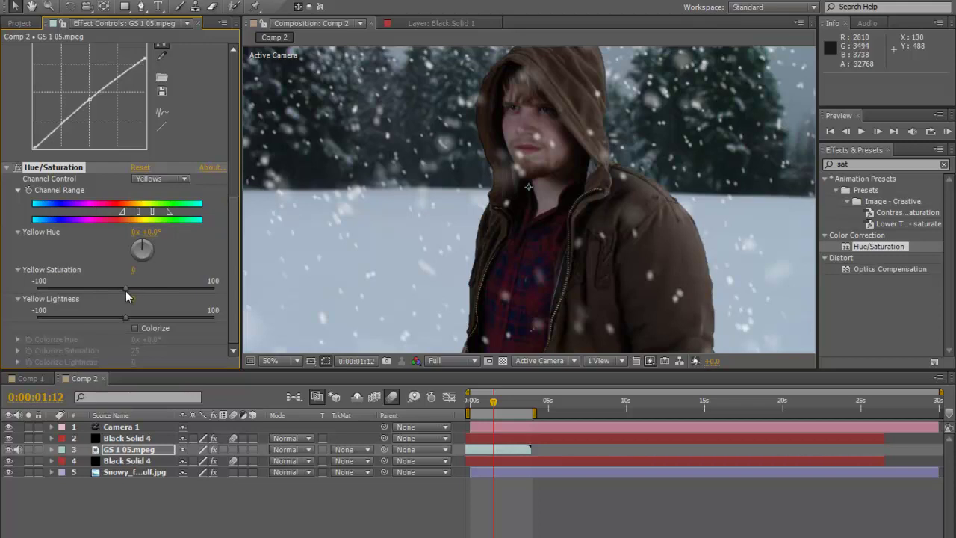
{"action": "mouse_move", "coordinate": [120, 288]}
{"action": "left_mouse_down"}
{"action": "mouse_move", "coordinate": [84, 297]}
{"action": "mouse_move", "coordinate": [188, 294]}
{"action": "mouse_move", "coordinate": [118, 299]}
{"action": "left_mouse_up"}
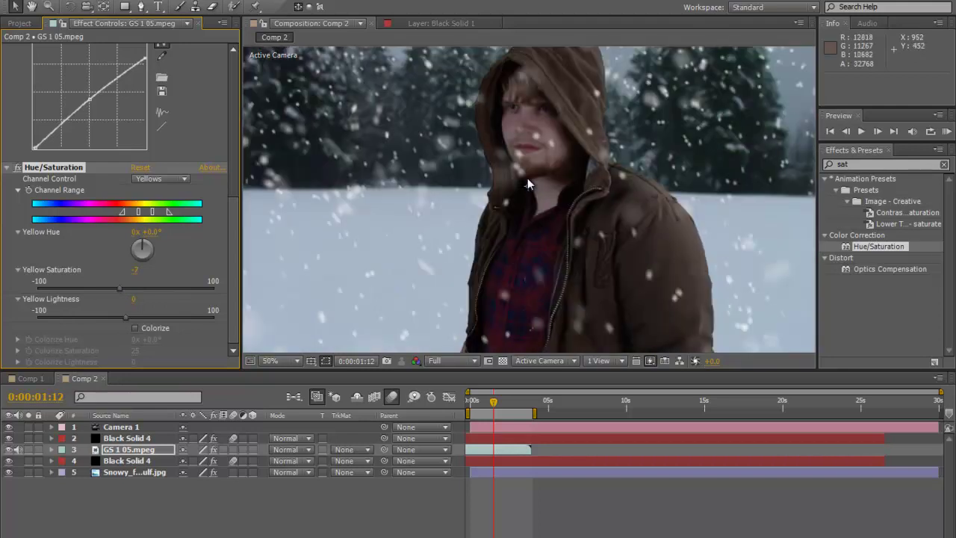
Step: Add a new adjustment layer above Camera 1 at the top of the Comp 2 layer stack
{"action": "left_click", "coordinate": [864, 165]}
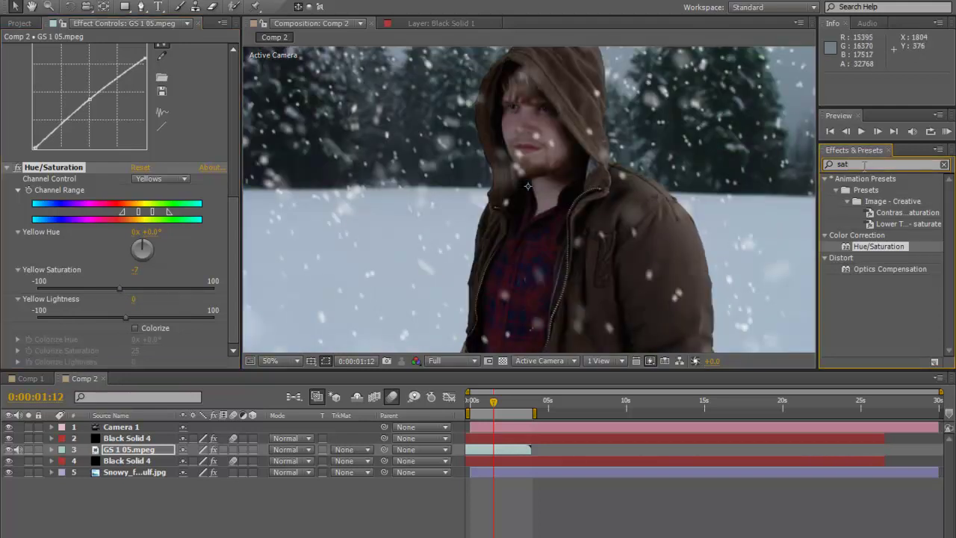
{"action": "left_click", "coordinate": [123, 440]}
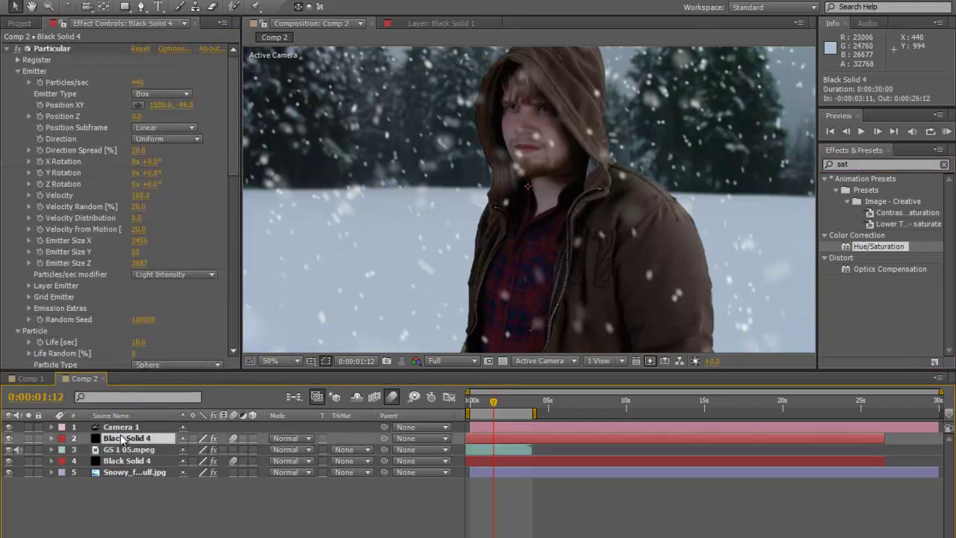
{"action": "left_click", "coordinate": [122, 427]}
{"action": "right_click", "coordinate": [123, 427]}
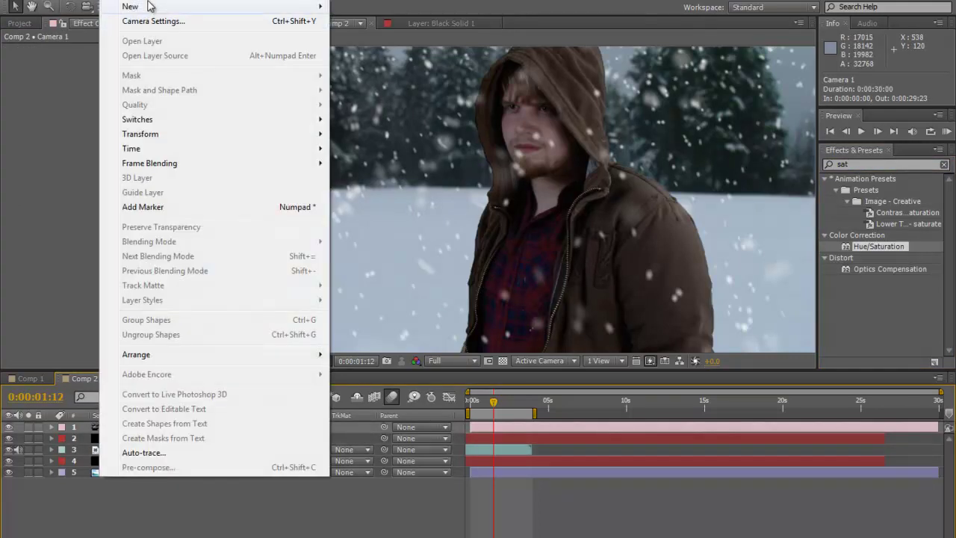
{"action": "mouse_move", "coordinate": [150, 7]}
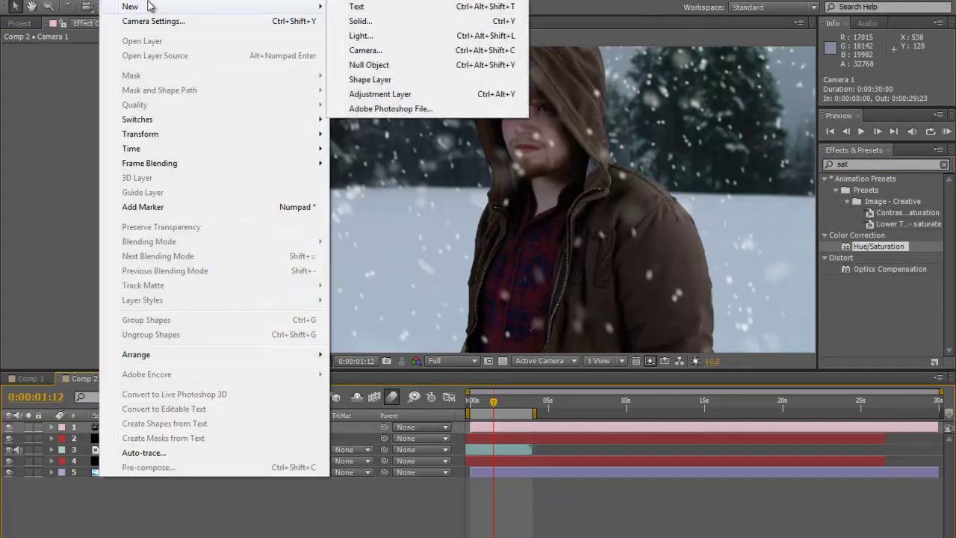
{"action": "left_click", "coordinate": [381, 95]}
Step: Apply the Tritone effect to the new adjustment layer and check its tint over the whole frame
{"action": "double_click", "coordinate": [859, 164]}
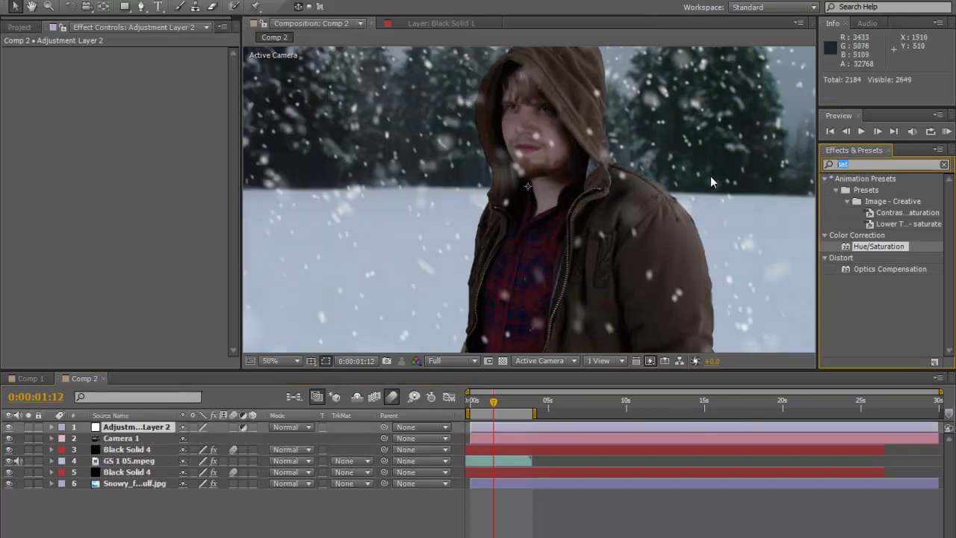
{"action": "type", "text": "tritone"}
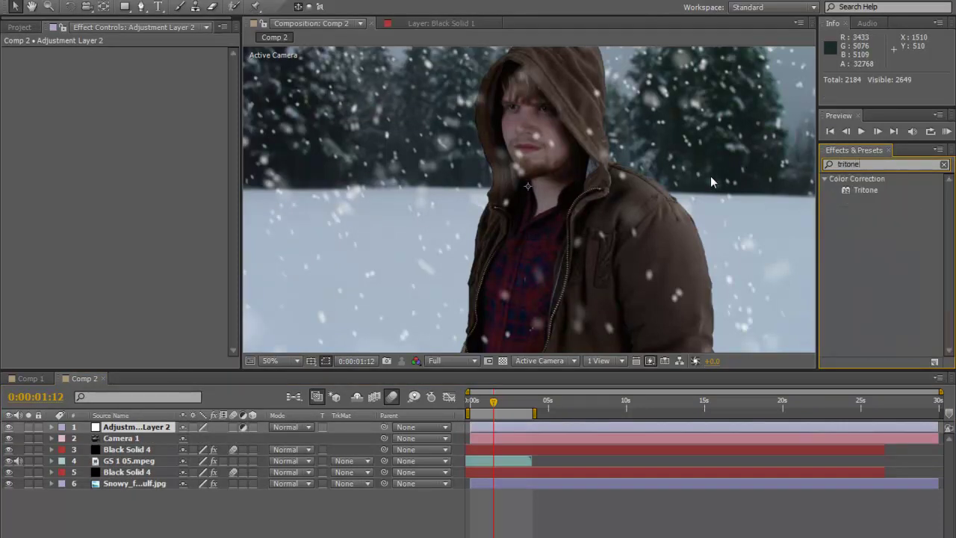
{"action": "left_click_drag", "start_coordinate": [843, 192], "coordinate": [154, 426]}
{"action": "scroll", "coordinate": [597, 164], "scroll_direction": "down", "scroll_amount": 1}
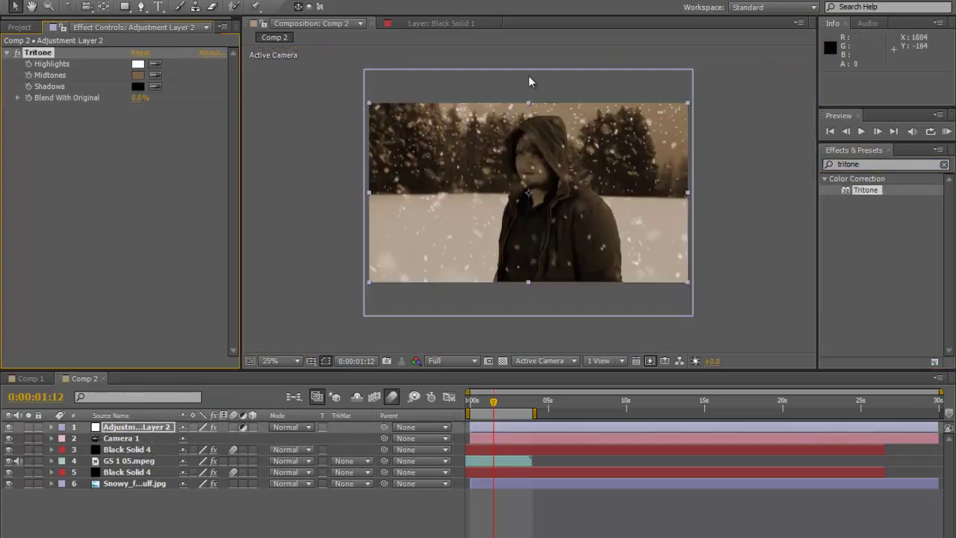
{"action": "scroll", "coordinate": [516, 214], "scroll_direction": "up", "scroll_amount": 1}
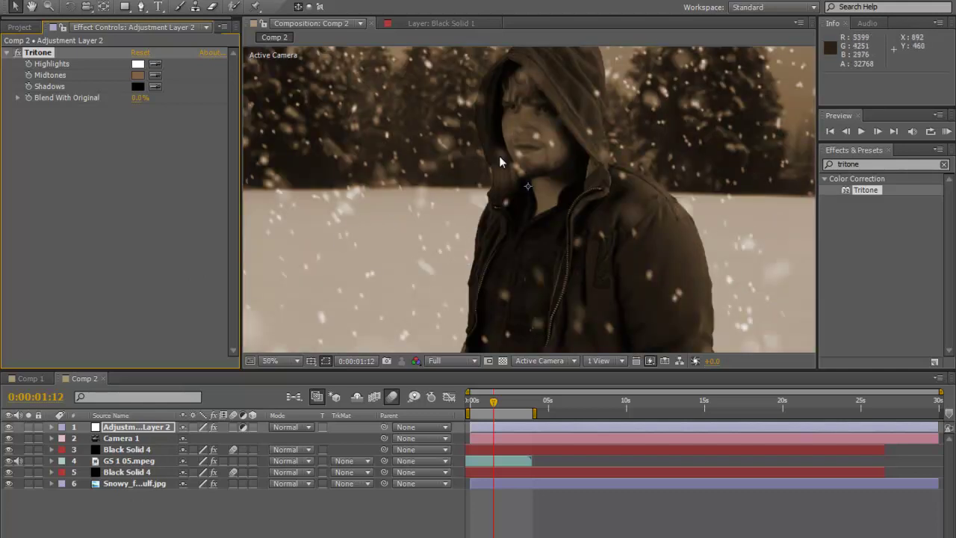
{"action": "scroll", "coordinate": [455, 161], "scroll_direction": "down", "scroll_amount": 1}
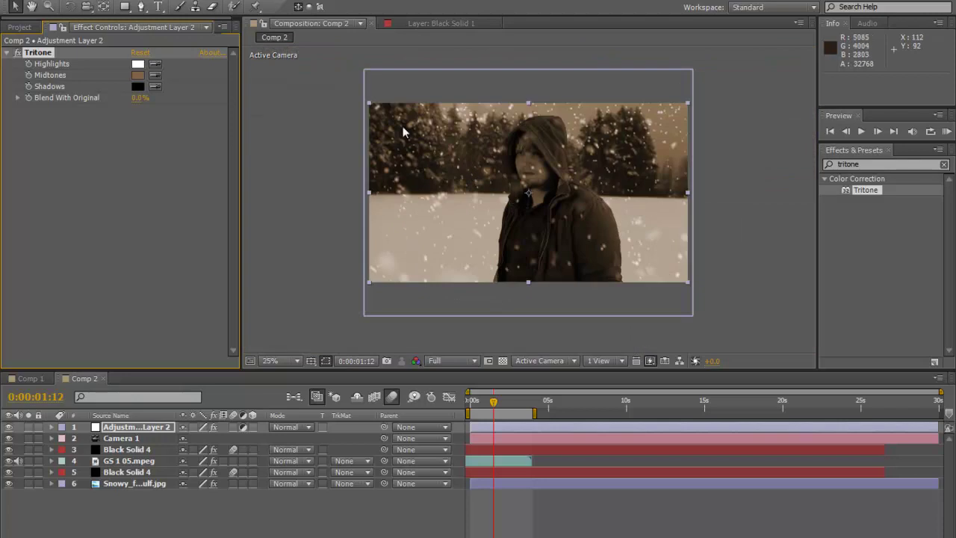
Step: Change the Tritone Midtones color from brown to a dark, desaturated blue
{"action": "left_click", "coordinate": [137, 75]}
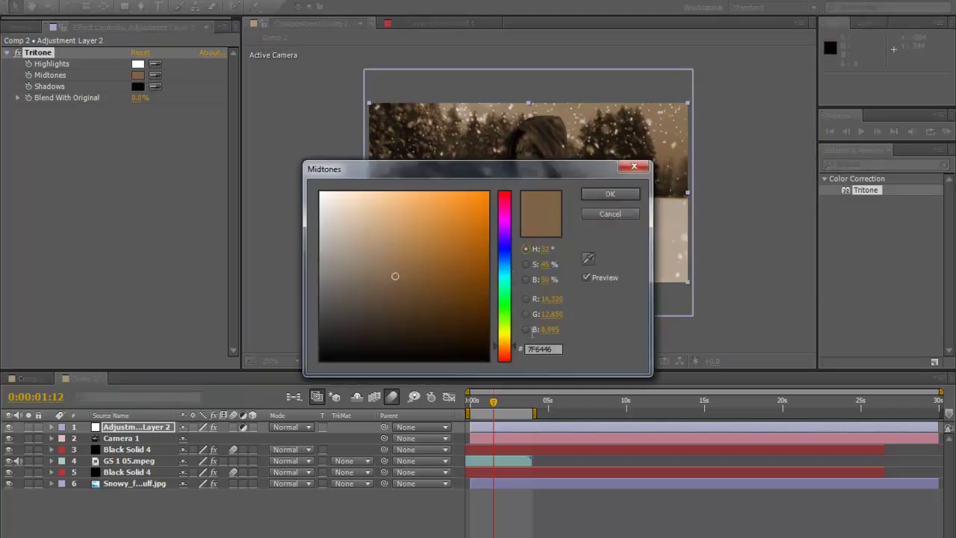
{"action": "left_click_drag", "start_coordinate": [498, 253], "coordinate": [505, 272]}
{"action": "left_click", "coordinate": [425, 280]}
{"action": "left_click_drag", "start_coordinate": [425, 280], "coordinate": [420, 294]}
{"action": "mouse_move", "coordinate": [482, 167]}
{"action": "left_mouse_down"}
{"action": "mouse_move", "coordinate": [290, 414]}
{"action": "mouse_move", "coordinate": [309, 99]}
{"action": "mouse_move", "coordinate": [286, 207]}
{"action": "mouse_move", "coordinate": [303, 213]}
{"action": "left_mouse_up"}
{"action": "left_click", "coordinate": [432, 236]}
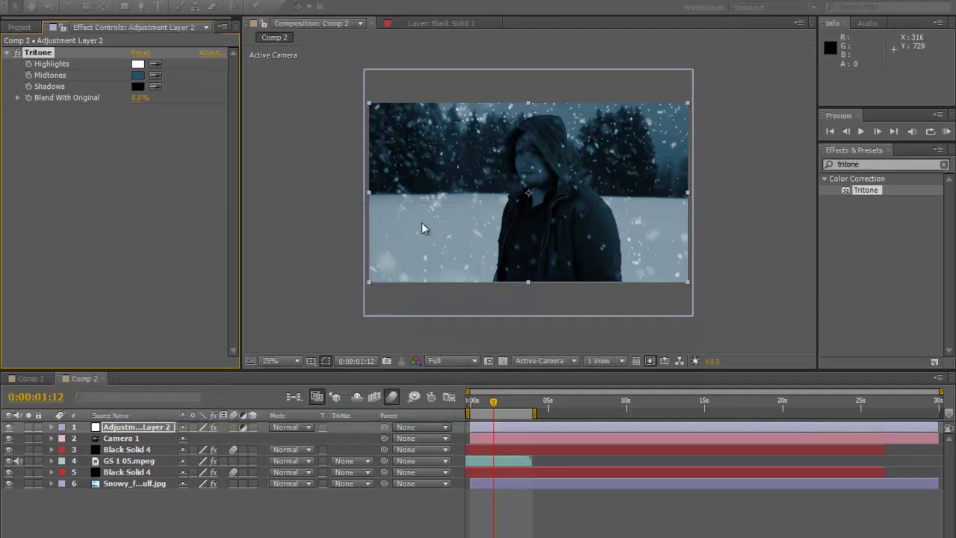
Step: Set Tritone's Blend With Original to 63% and examine the color-graded subject and background up close
{"action": "left_click_drag", "start_coordinate": [142, 98], "coordinate": [143, 98]}
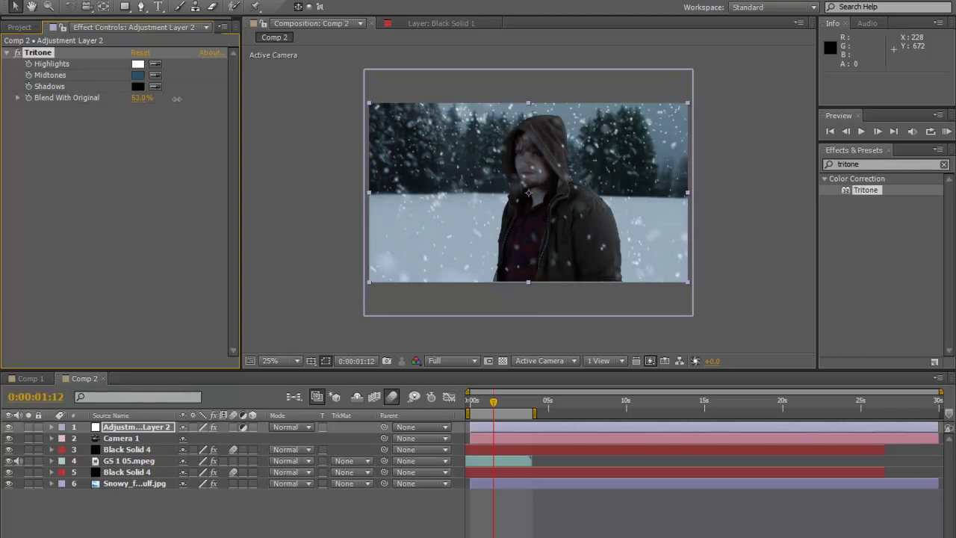
{"action": "left_click", "coordinate": [335, 228]}
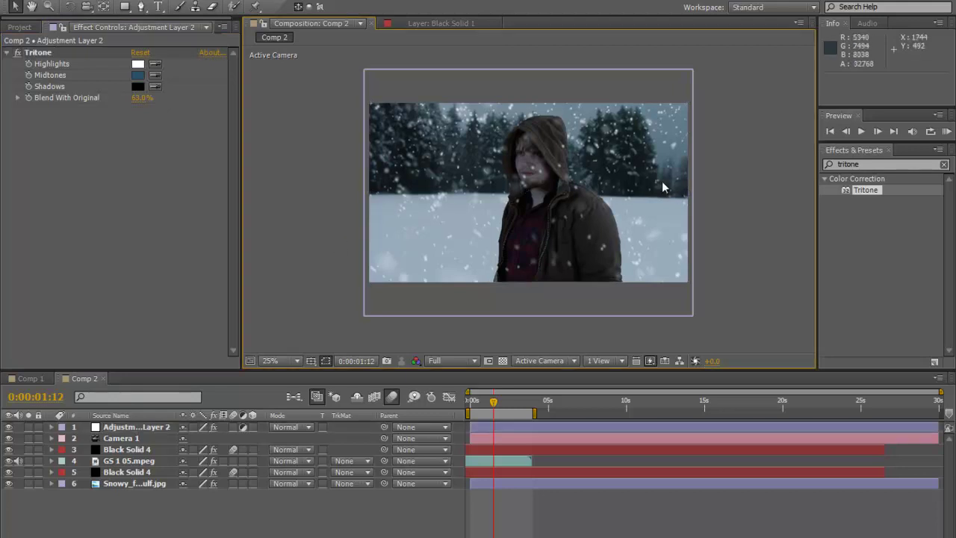
{"action": "scroll", "coordinate": [562, 217], "scroll_direction": "up", "scroll_amount": 2}
{"action": "left_click_drag", "start_coordinate": [543, 156], "coordinate": [543, 173]}
{"action": "scroll", "coordinate": [542, 175], "scroll_direction": "down", "scroll_amount": 1}
{"action": "scroll", "coordinate": [541, 194], "scroll_direction": "up", "scroll_amount": 1}
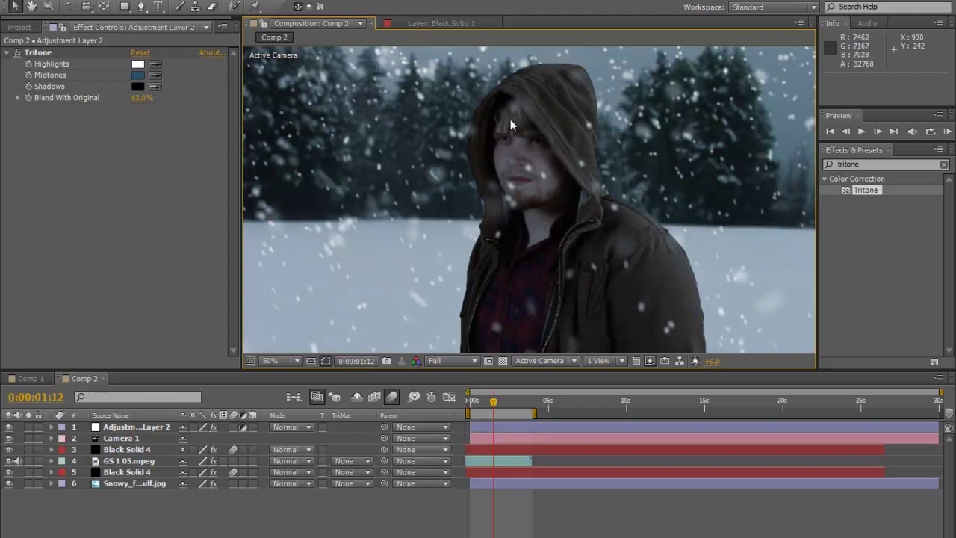
{"action": "scroll", "coordinate": [511, 168], "scroll_direction": "down", "scroll_amount": 1}
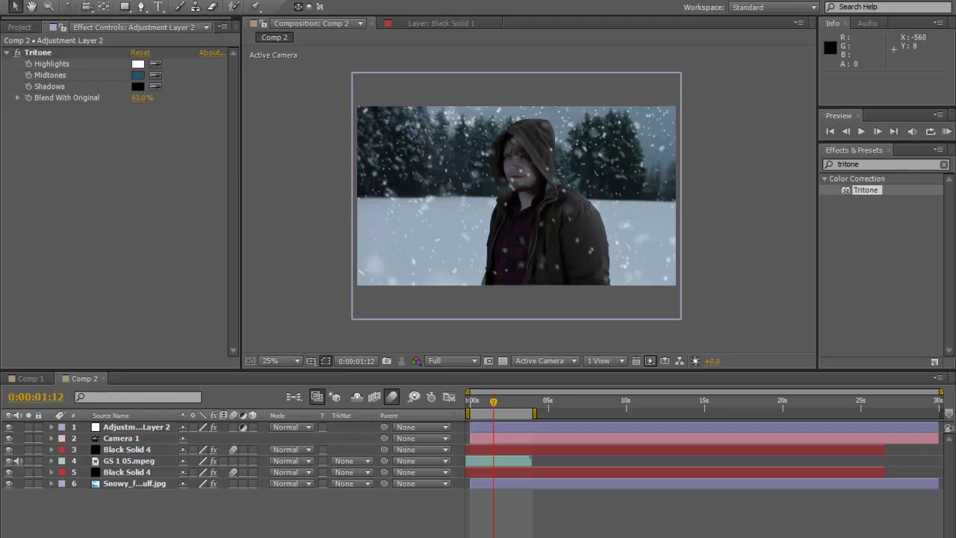
Step: Add the Particles_08.mp4 footage to Comp 2 directly beneath the top adjustment layer and above Camera 1
{"action": "left_click", "coordinate": [20, 26]}
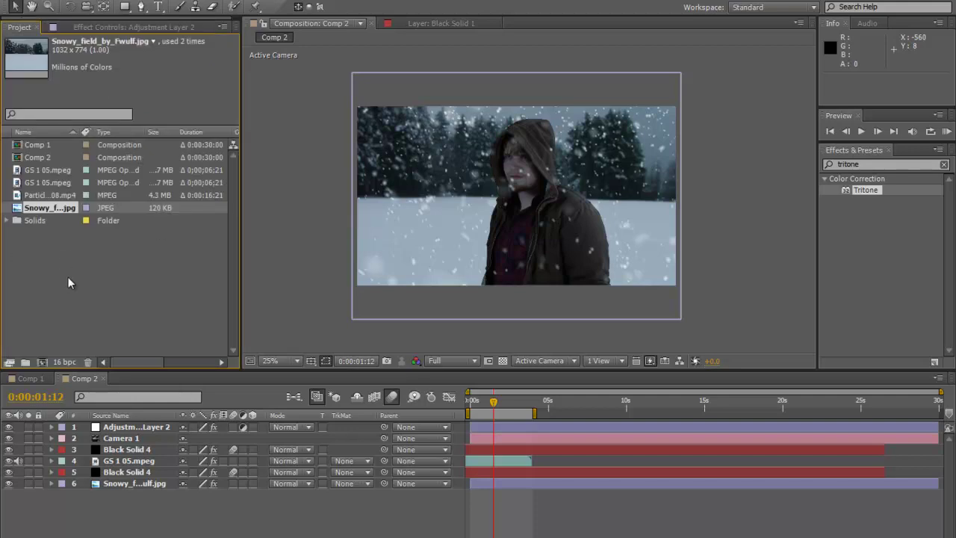
{"action": "left_click", "coordinate": [54, 193]}
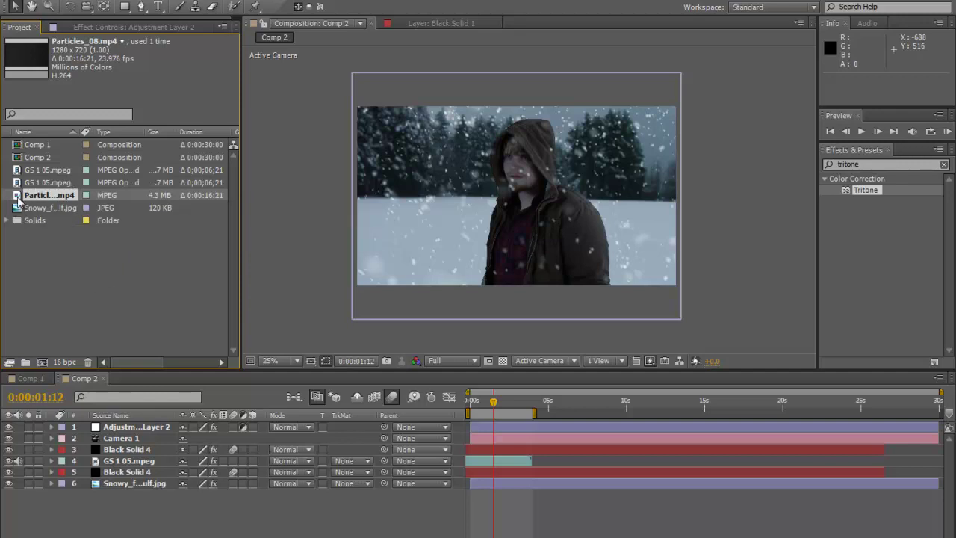
{"action": "left_click_drag", "start_coordinate": [16, 197], "coordinate": [110, 472]}
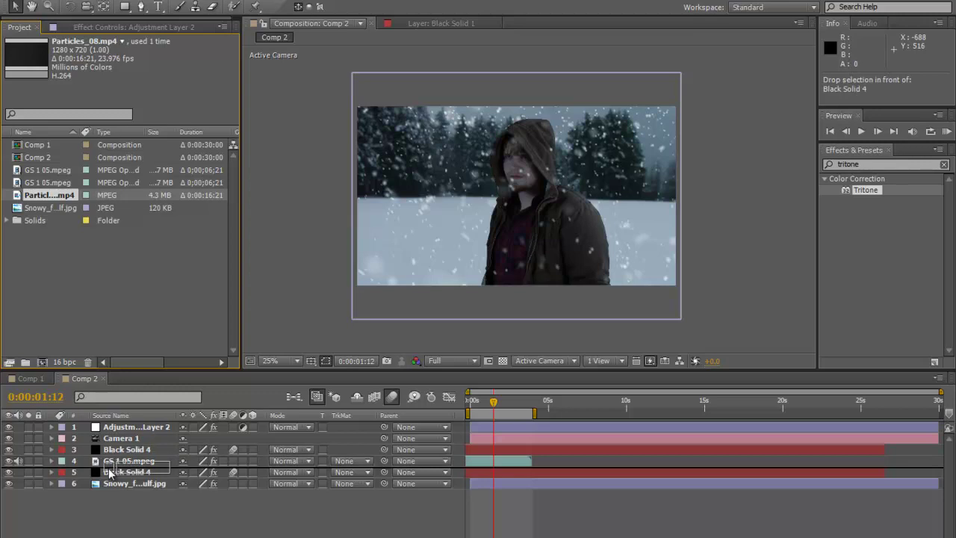
{"action": "left_click_drag", "start_coordinate": [110, 472], "coordinate": [116, 433]}
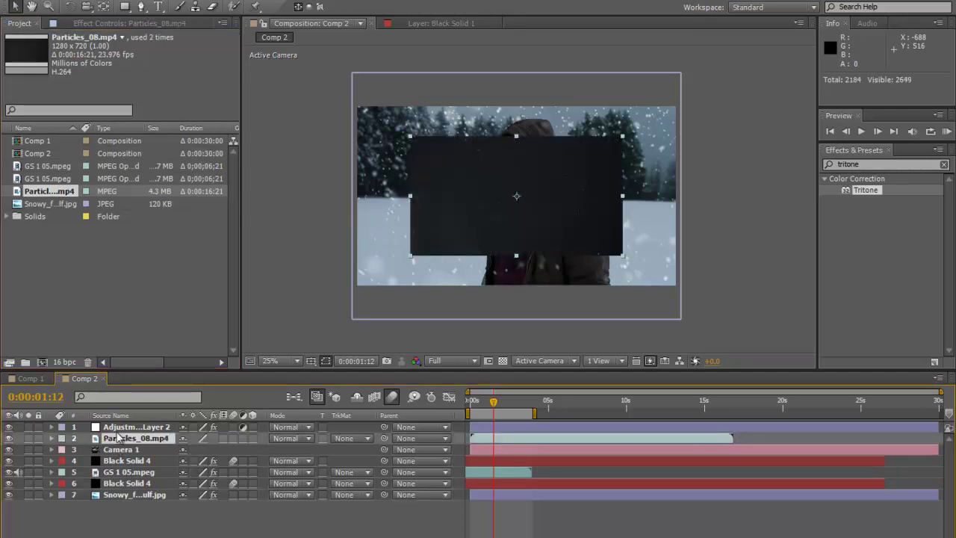
Step: Scale the Particles_08.mp4 layer up to about 153% so it covers the whole visible picture
{"action": "key", "text": "period"}
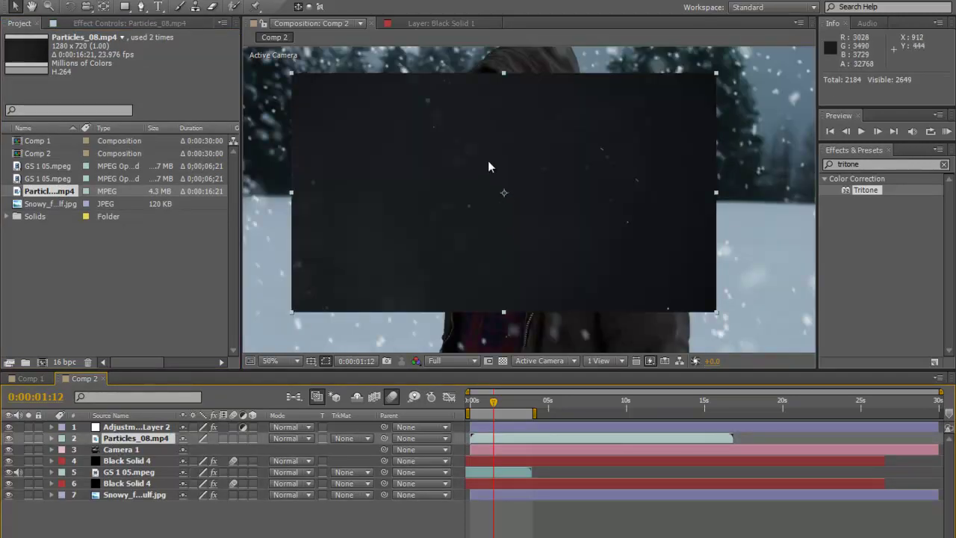
{"action": "key", "text": "comma"}
{"action": "left_click_drag", "start_coordinate": [410, 255], "coordinate": [354, 291]}
Step: Set the Particles_08.mp4 layer's blending mode to Screen and deselect the layer
{"action": "left_click_drag", "start_coordinate": [879, 163], "coordinate": [848, 163]}
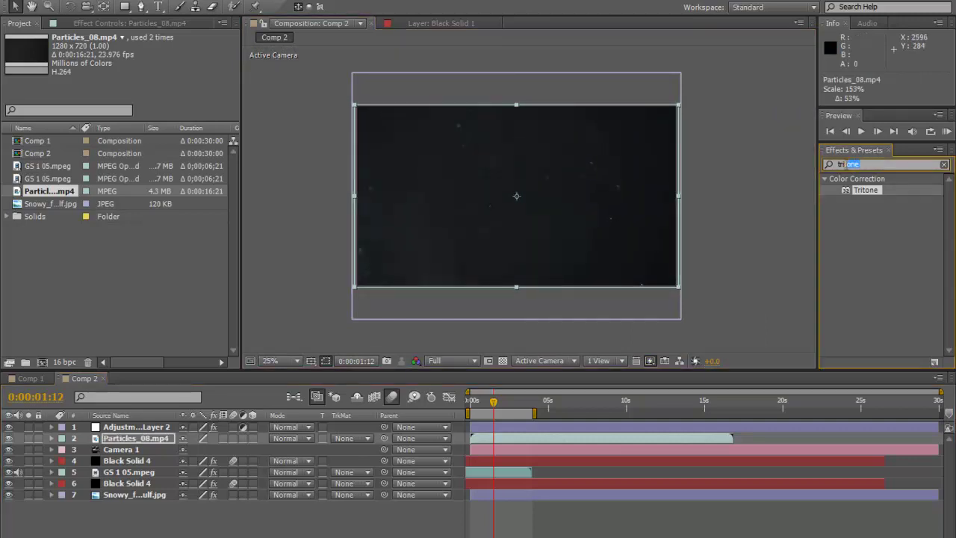
{"action": "left_click", "coordinate": [307, 437]}
{"action": "left_click", "coordinate": [329, 226]}
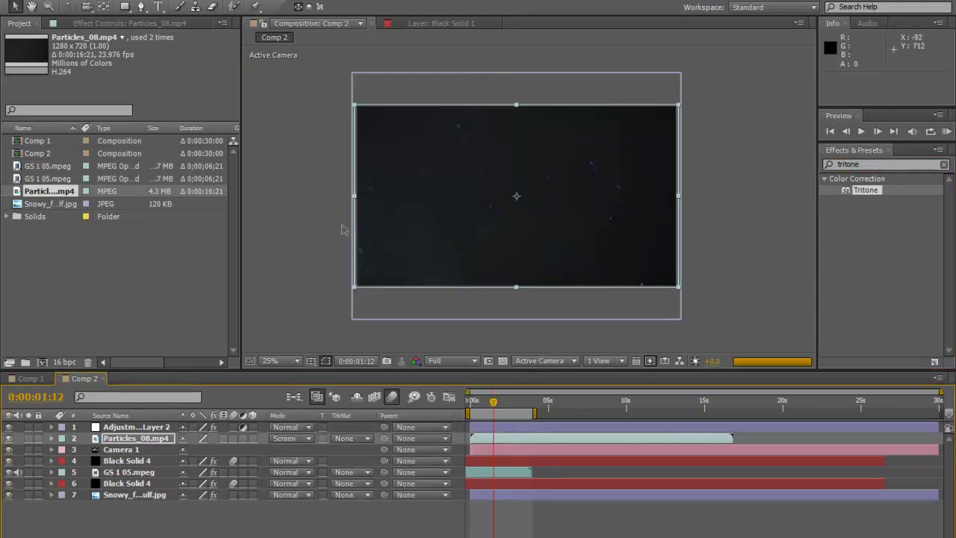
{"action": "left_click", "coordinate": [295, 228]}
Step: Preview the composite at Quarter resolution from near the start of the timeline to check the particle overlay in motion
{"action": "left_click", "coordinate": [472, 404]}
{"action": "key", "text": "KP_0"}
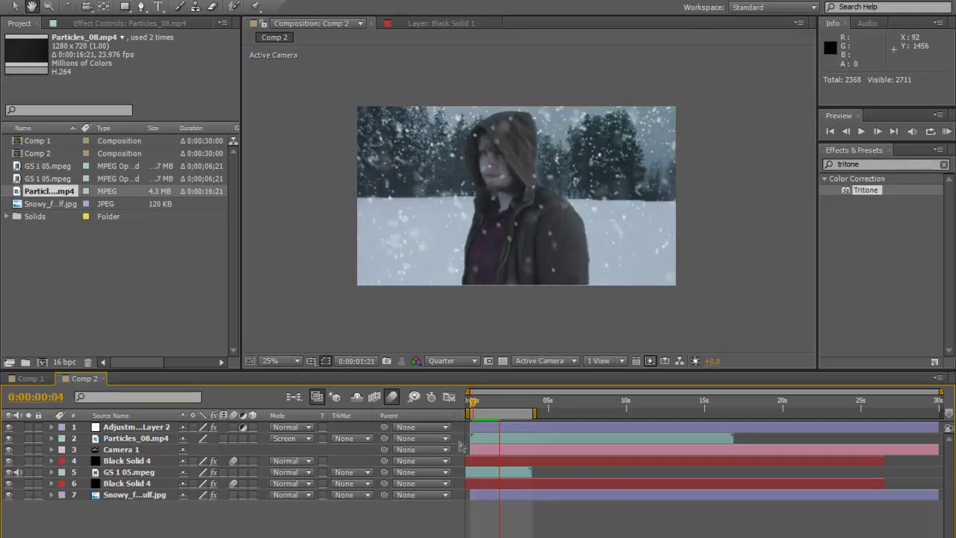
{"action": "key", "text": "space"}
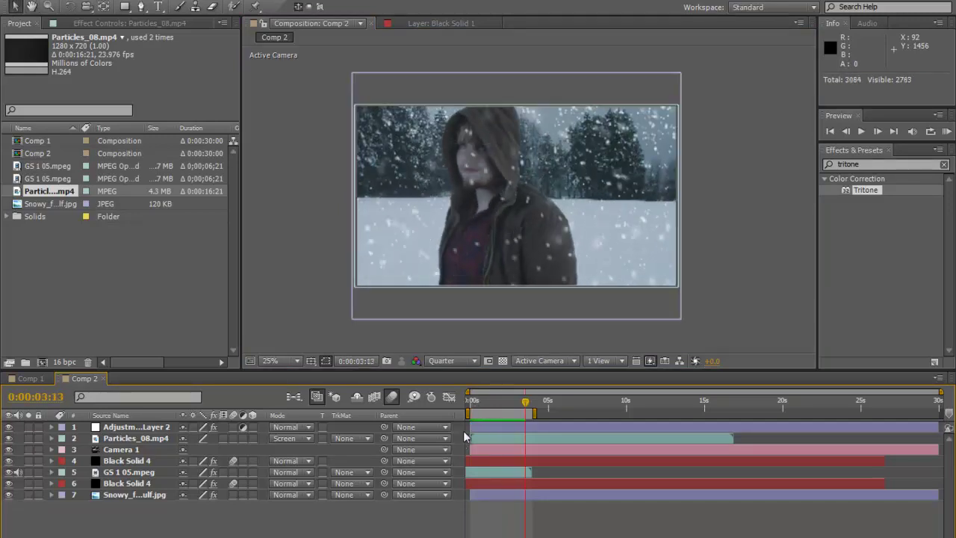
{"action": "left_click", "coordinate": [480, 403]}
{"action": "key", "text": "space"}
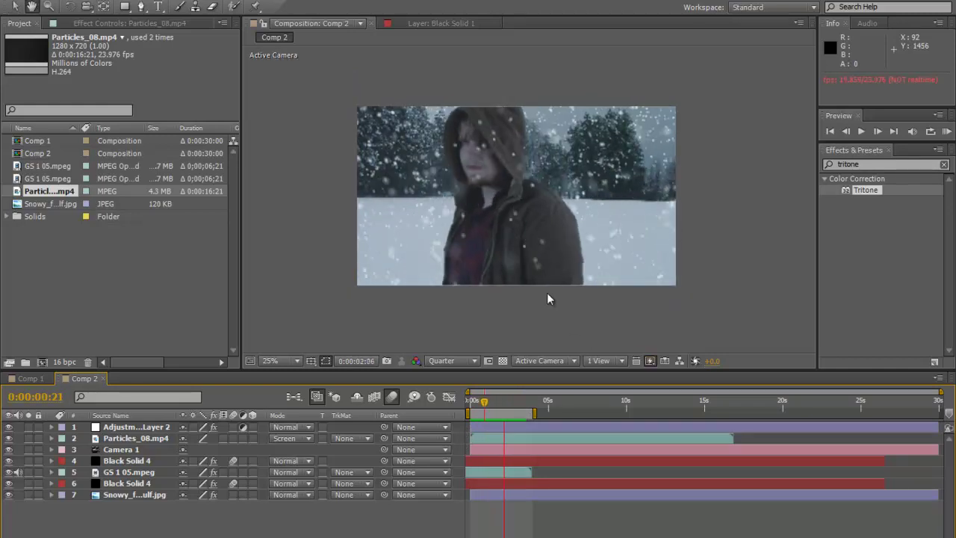